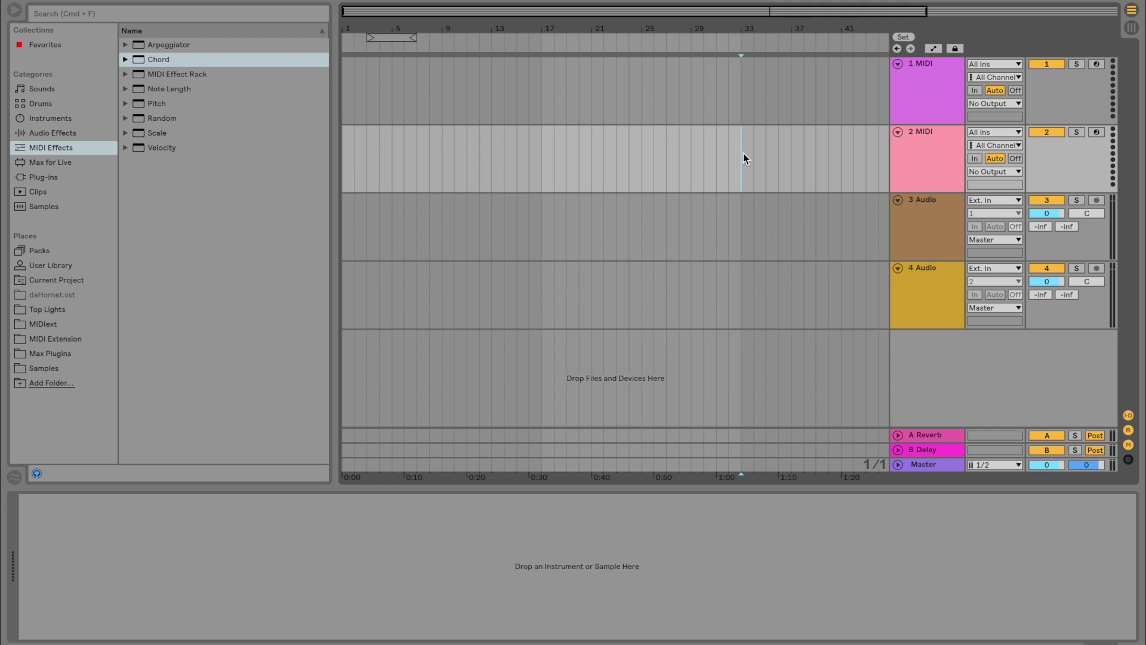
# Step: Delete the two audio tracks, 3 Audio and 4 Audio, leaving only the two MIDI tracks
pyautogui.click(918, 210)
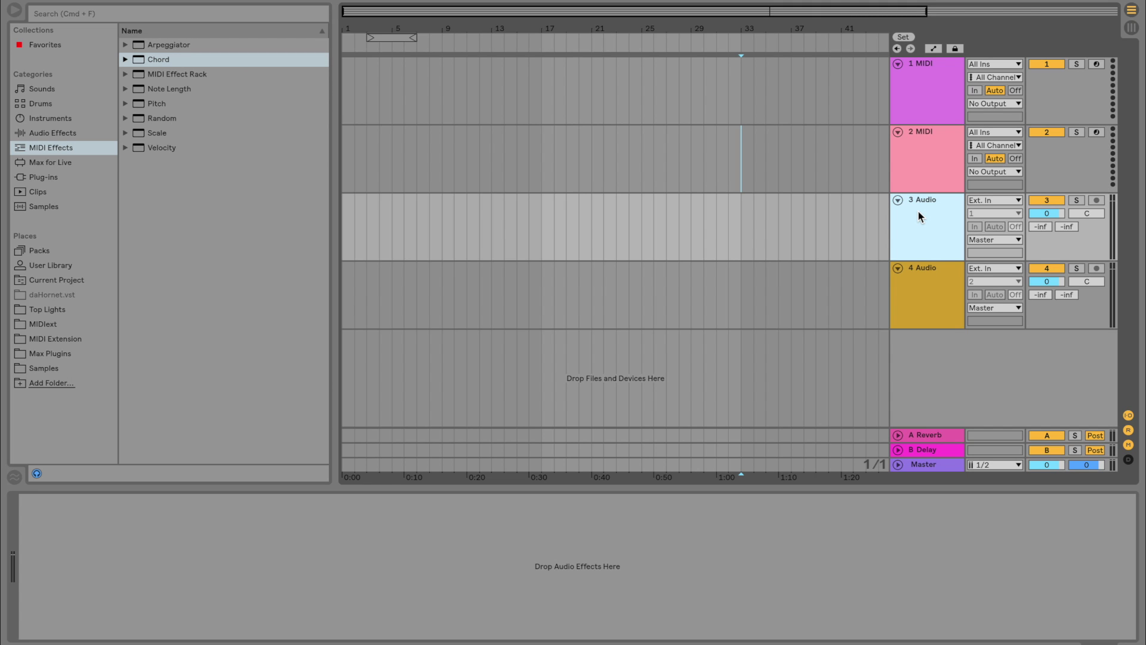
pyautogui.press('Delete')
pyautogui.press('Delete')
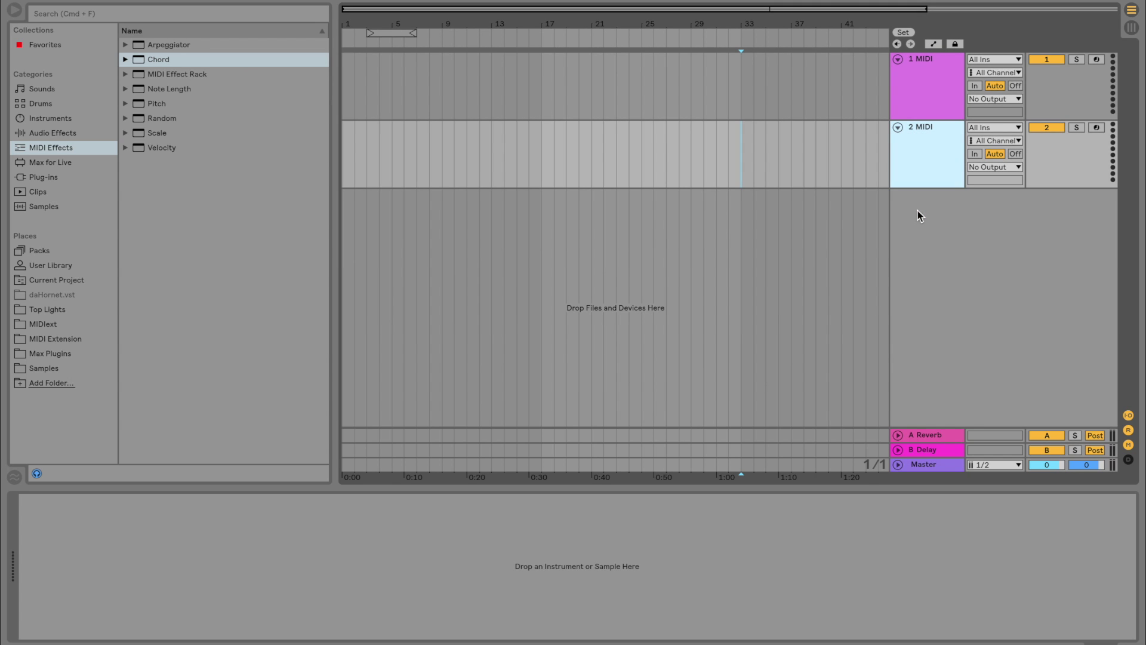
# Step: Rename the first MIDI track as Samples and load an empty Drum Rack onto it
pyautogui.click(922, 100)
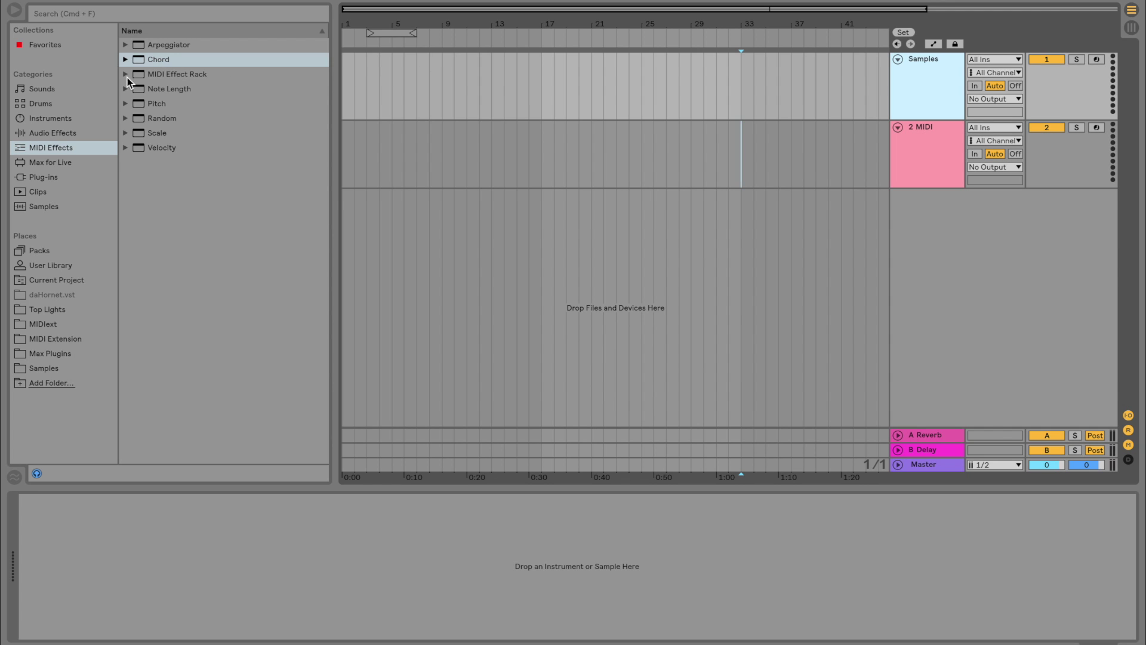
pyautogui.click(77, 106)
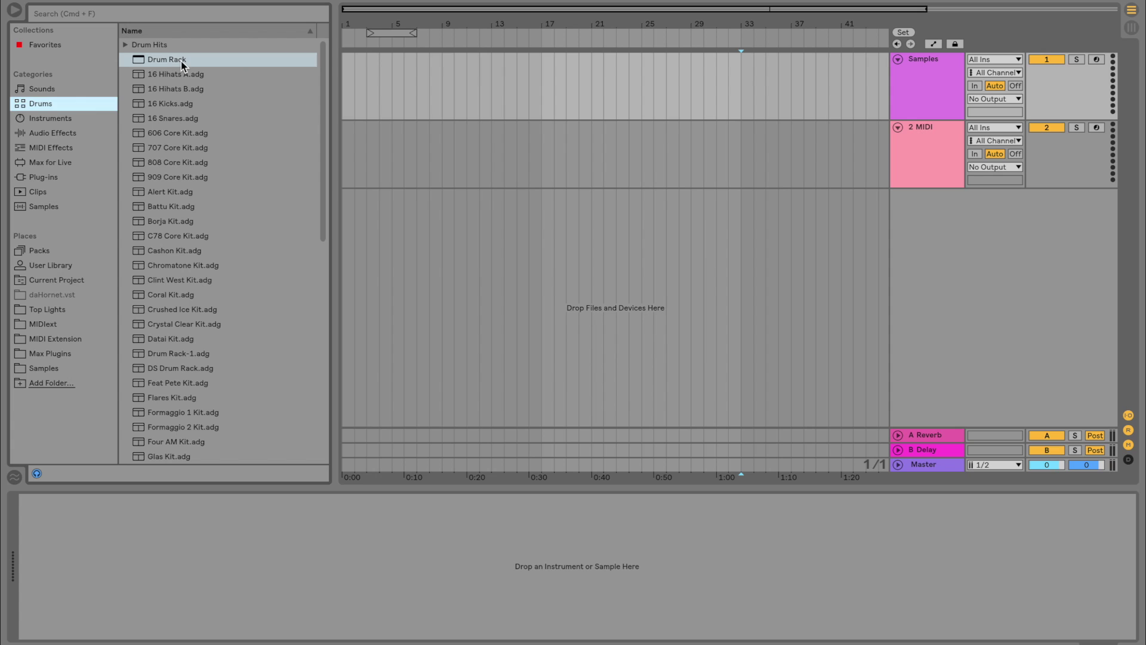
pyautogui.moveTo(181, 61); pyautogui.dragTo(553, 69)
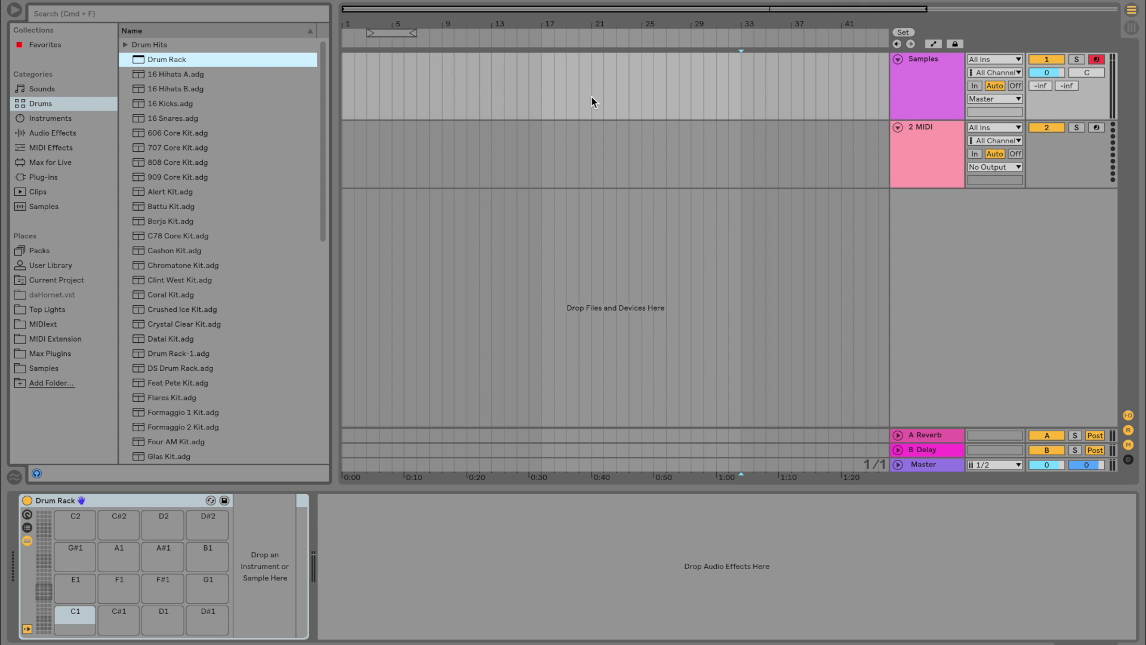
# Step: Rename the second MIDI track as Lights and route its MIDI output to Launchpad Pro Output (Live Port) on Ch. 6
pyautogui.click(919, 165)
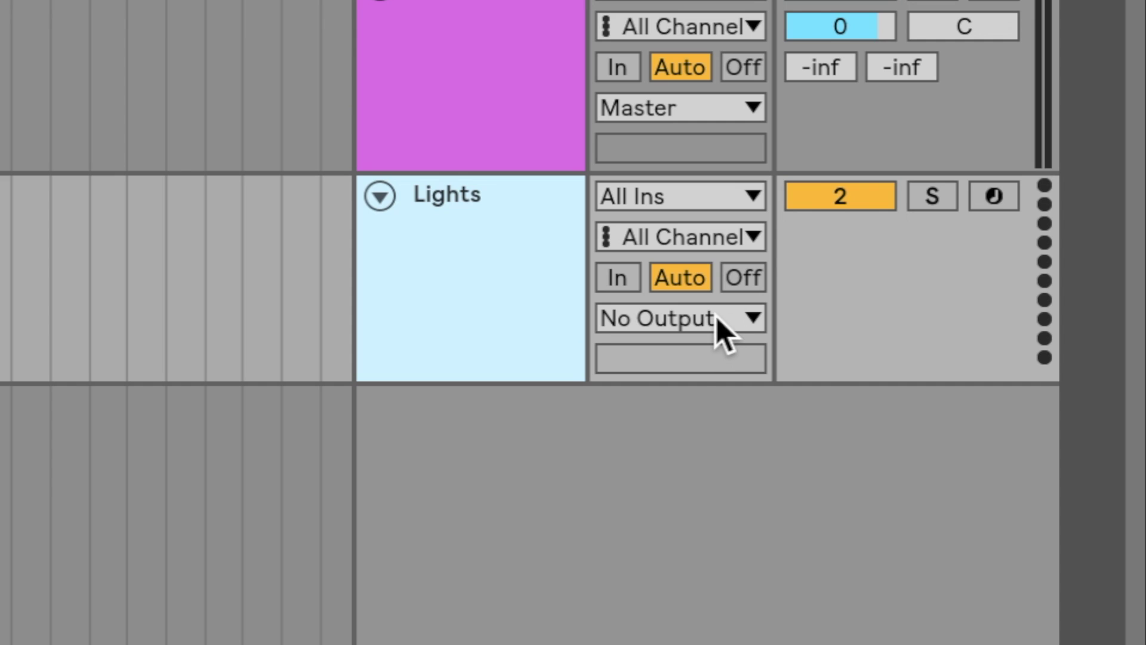
pyautogui.click(1006, 167)
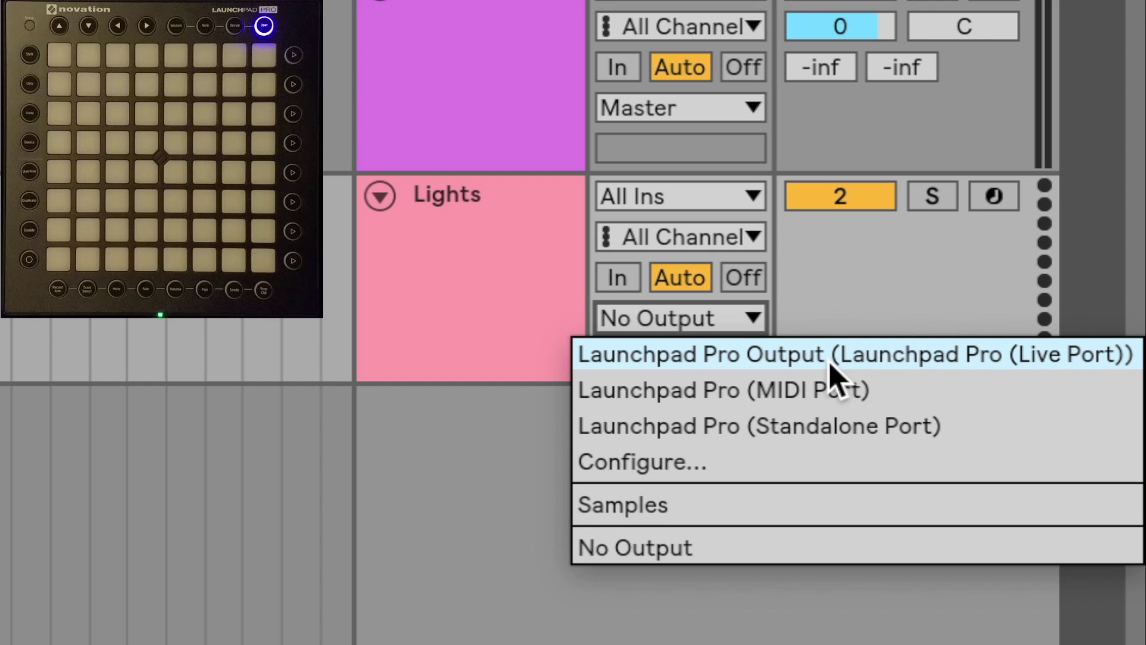
pyautogui.click(940, 354)
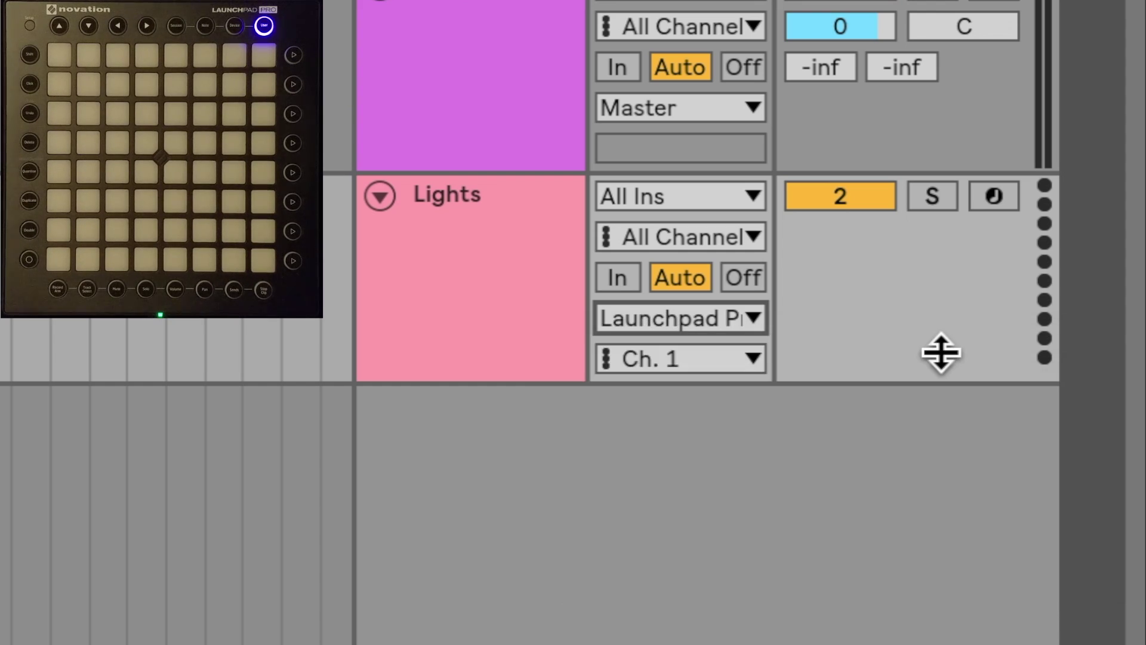
pyautogui.click(726, 365)
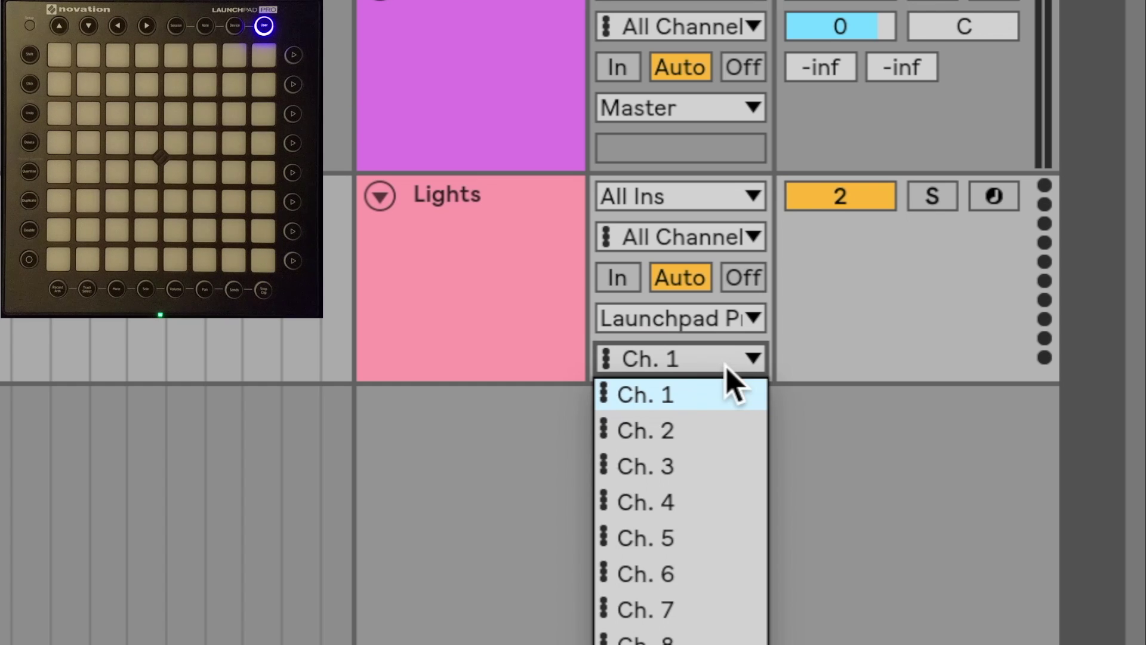
pyautogui.click(698, 574)
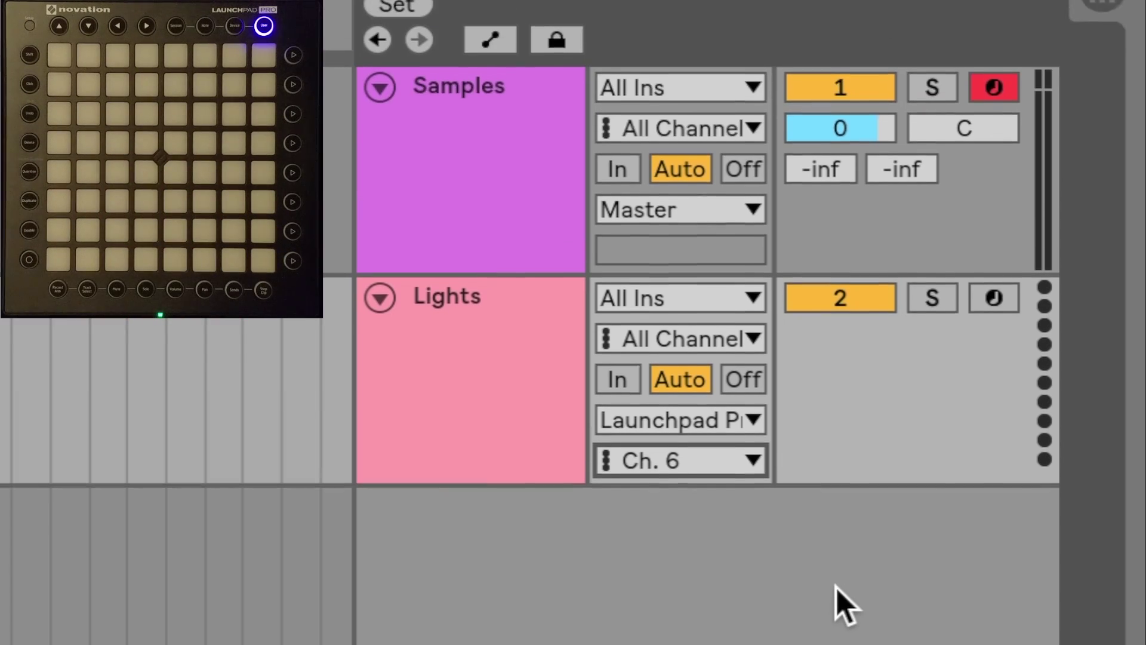
# Step: Arm the Lights and Samples tracks for recording at the same time
pyautogui.click(993, 344)
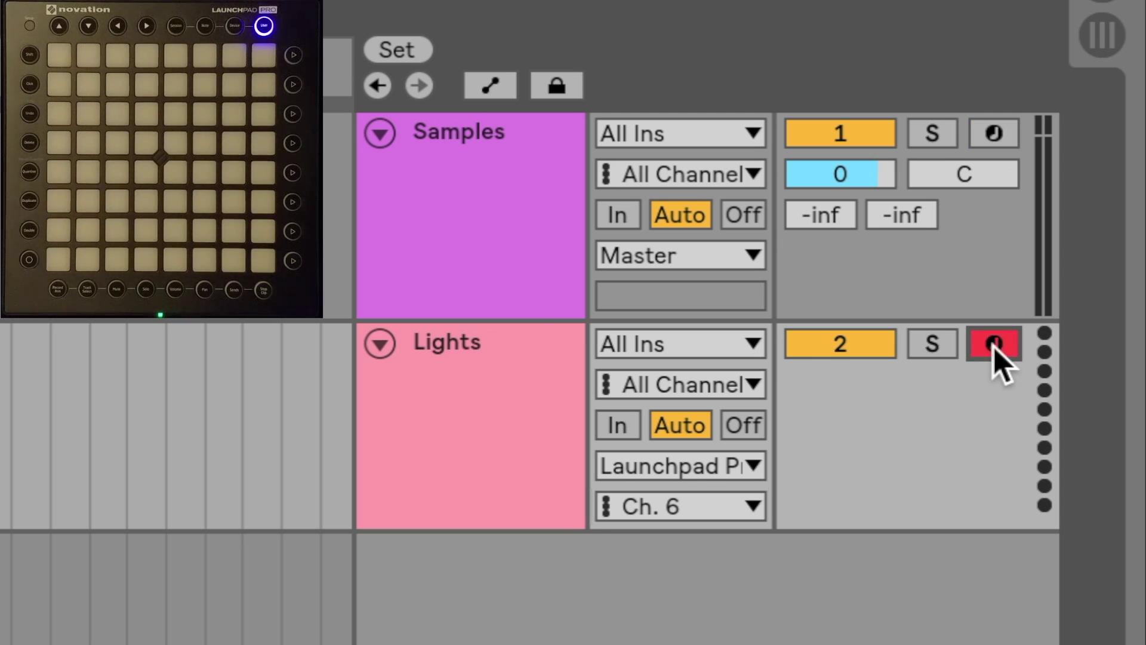
pyautogui.click(986, 135)
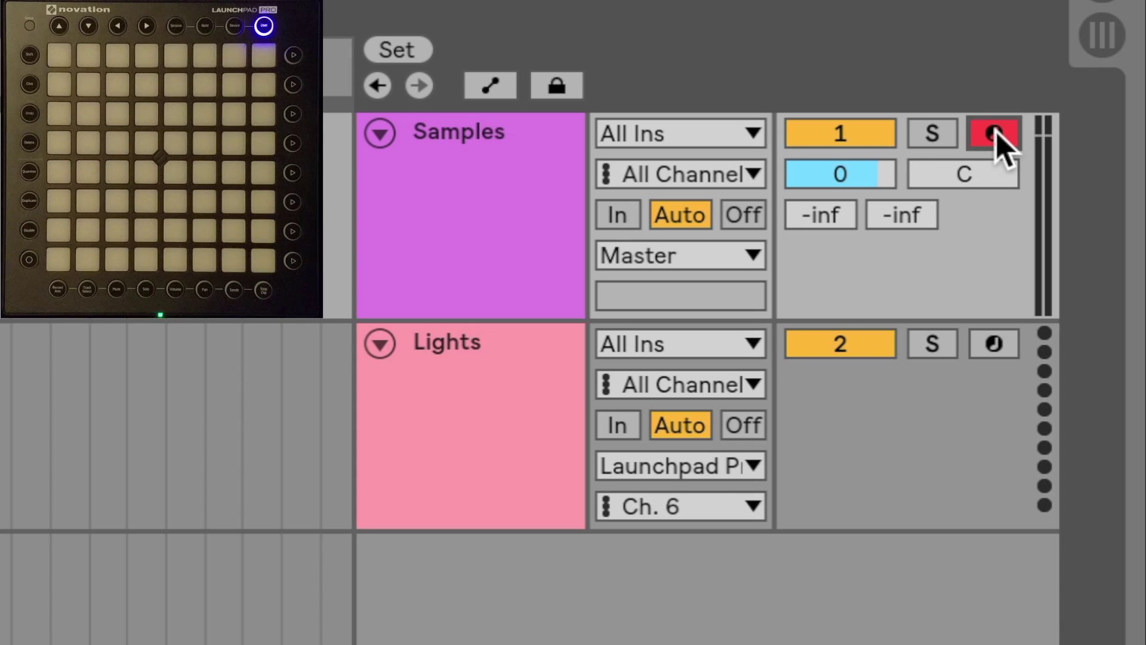
pyautogui.click(993, 344)
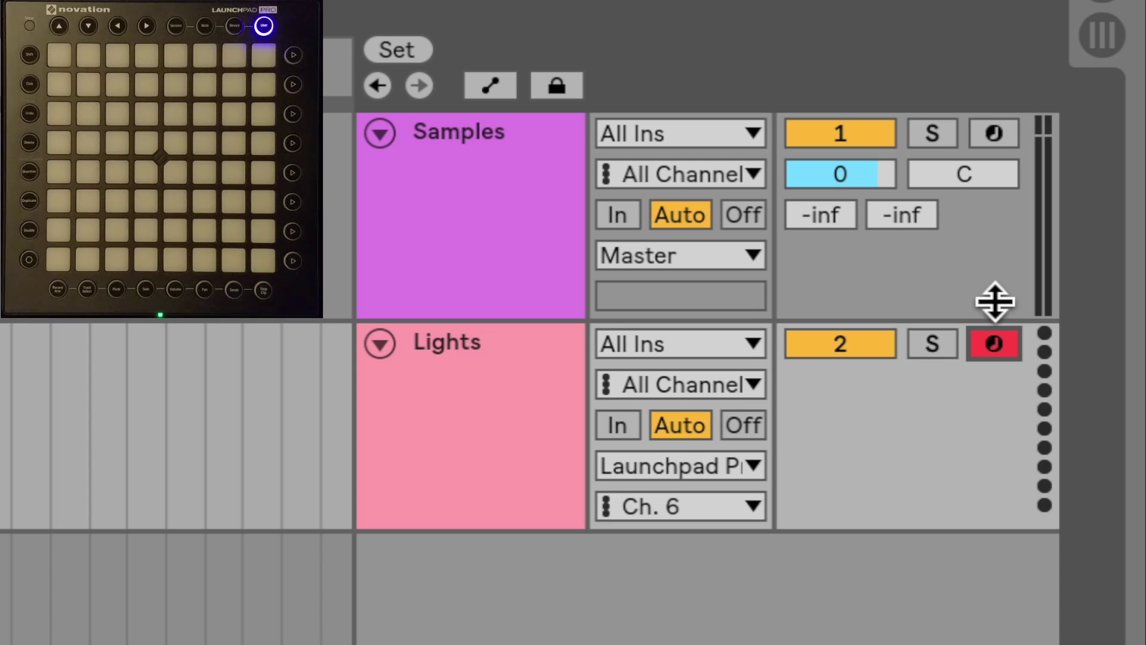
pyautogui.keyDown('ctrl'); pyautogui.click(992, 135); pyautogui.keyUp('ctrl')
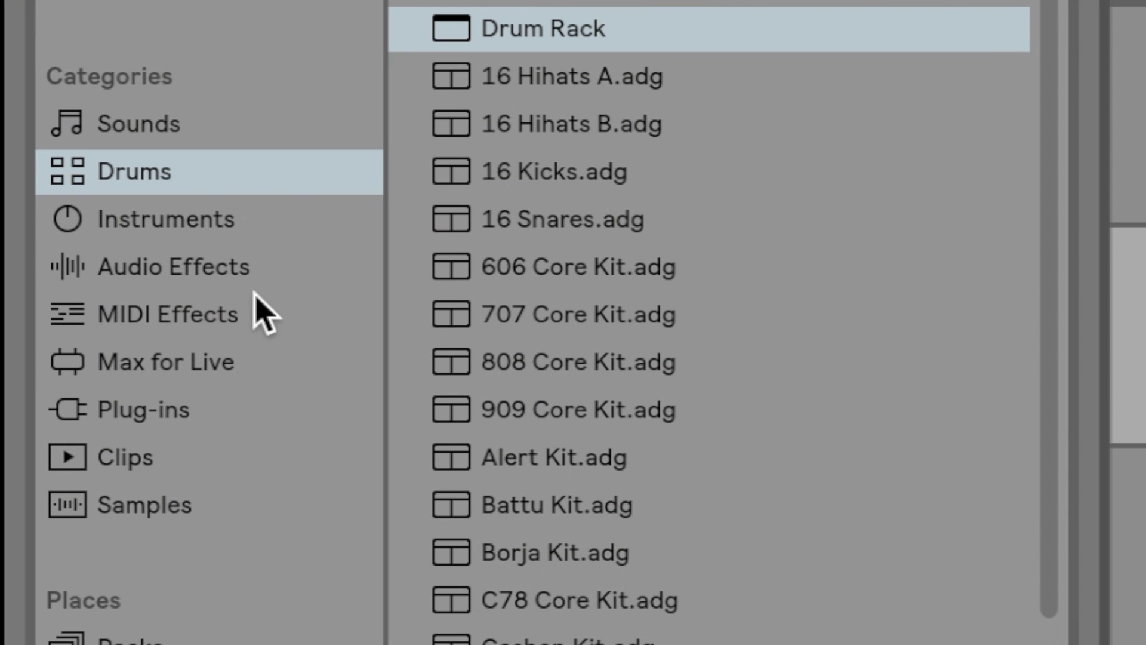
# Step: Add a MIDI Effect Rack from the MIDI effects to the Lights track
pyautogui.click(179, 325)
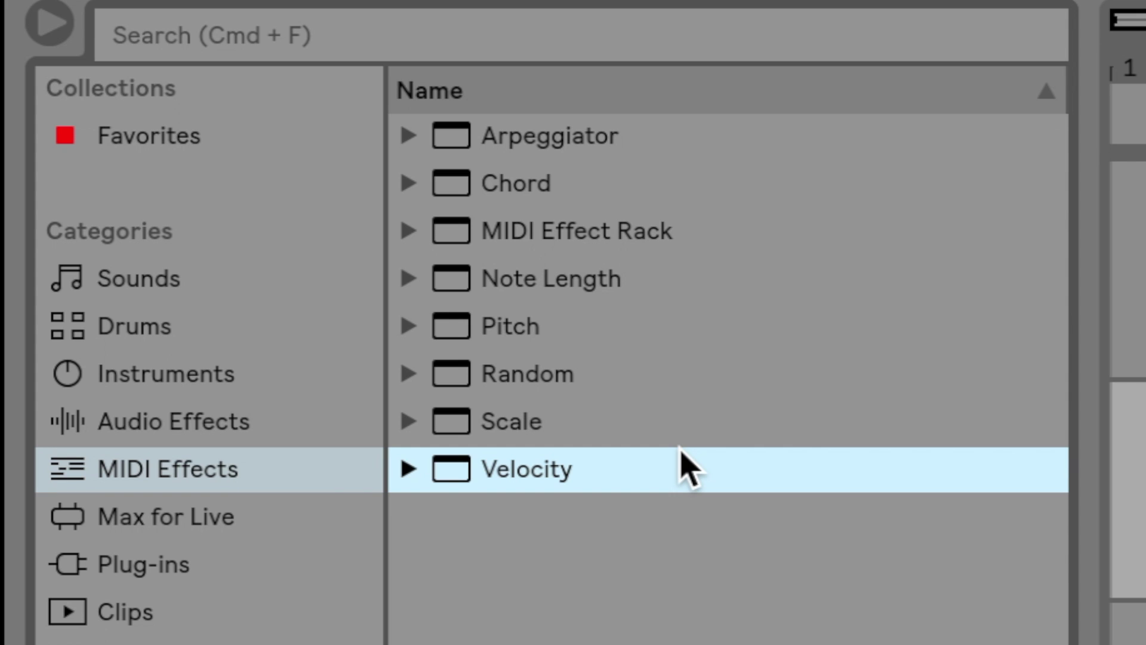
pyautogui.moveTo(544, 242); pyautogui.dragTo(1145, 489)
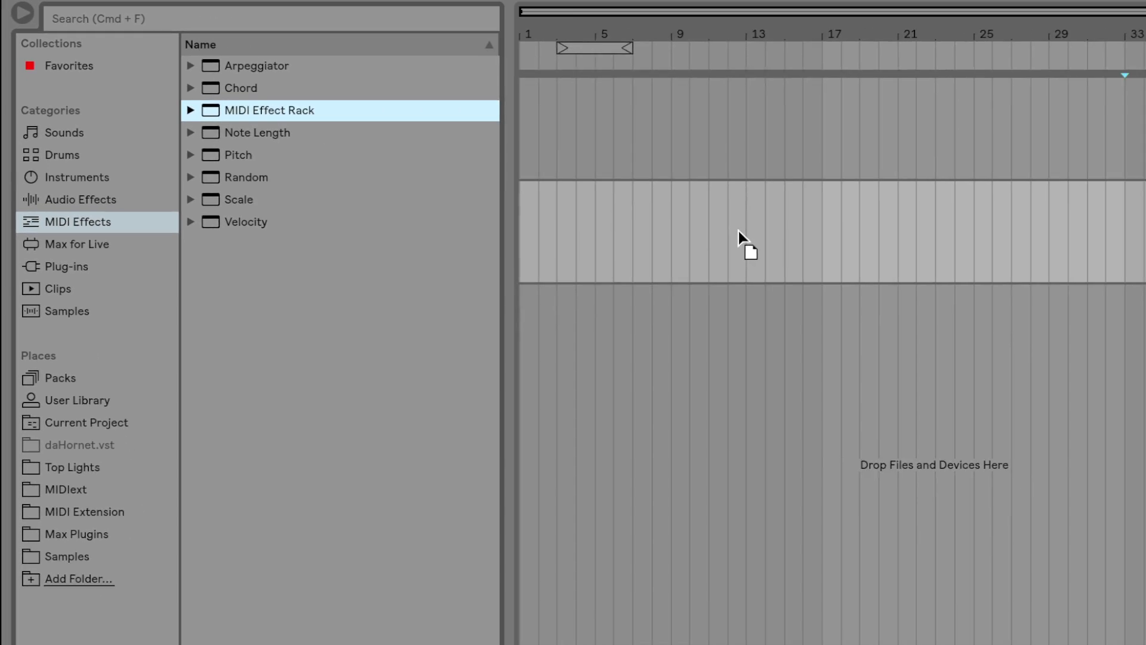
pyautogui.moveTo(739, 231); pyautogui.dragTo(751, 246)
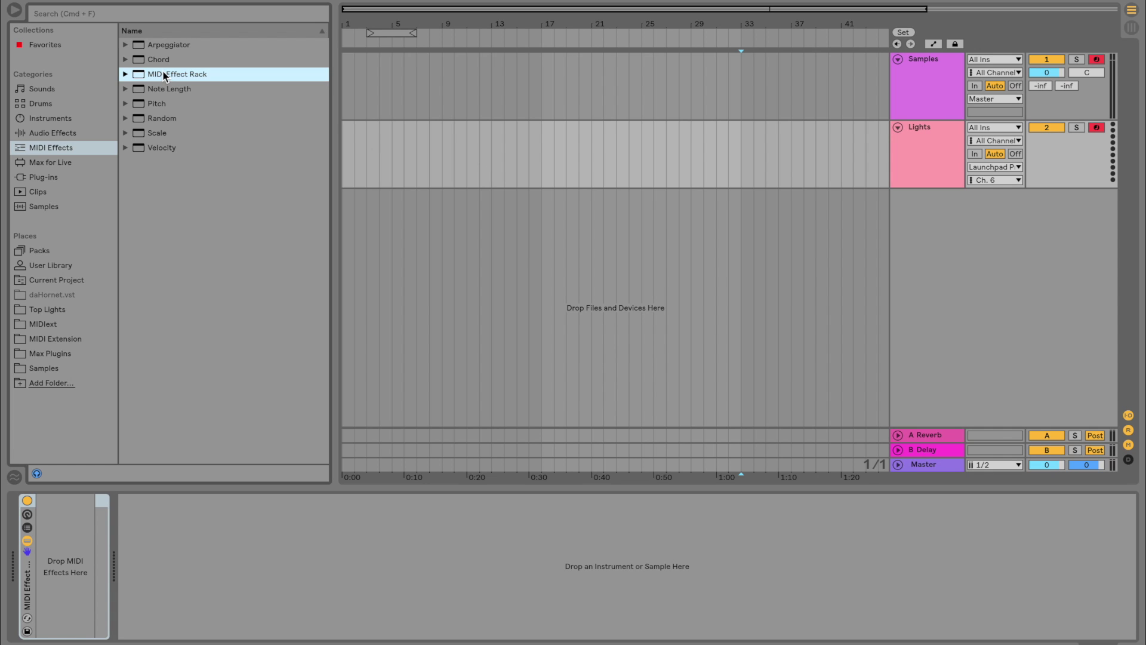
pyautogui.moveTo(164, 74); pyautogui.dragTo(704, 161)
pyautogui.click(934, 152)
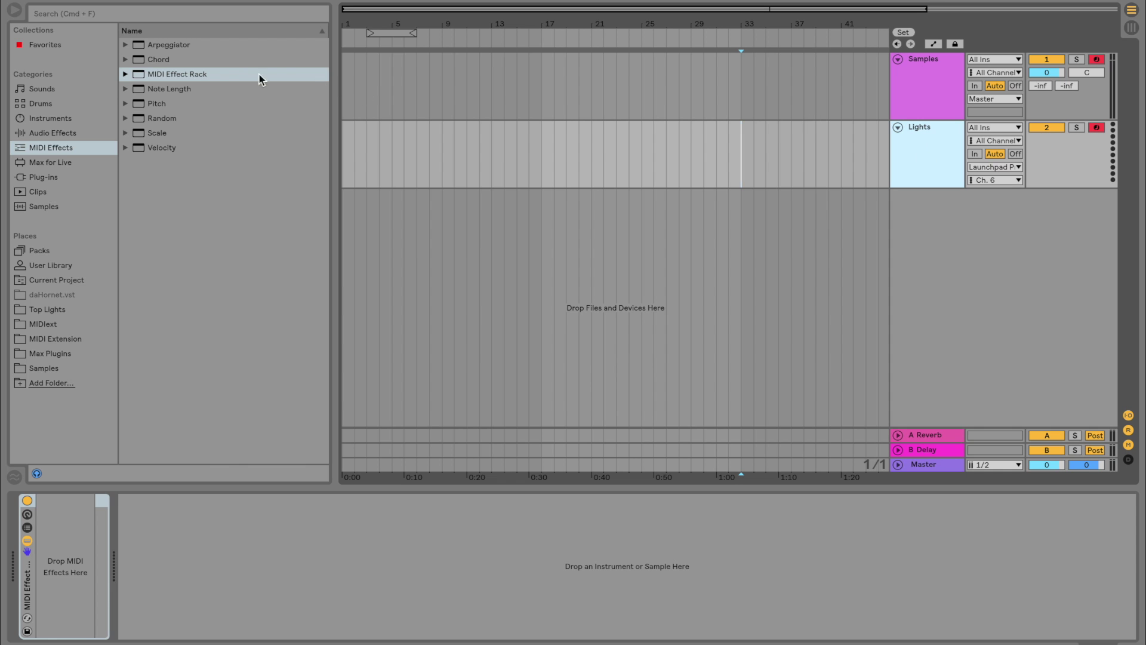
pyautogui.doubleClick(186, 74)
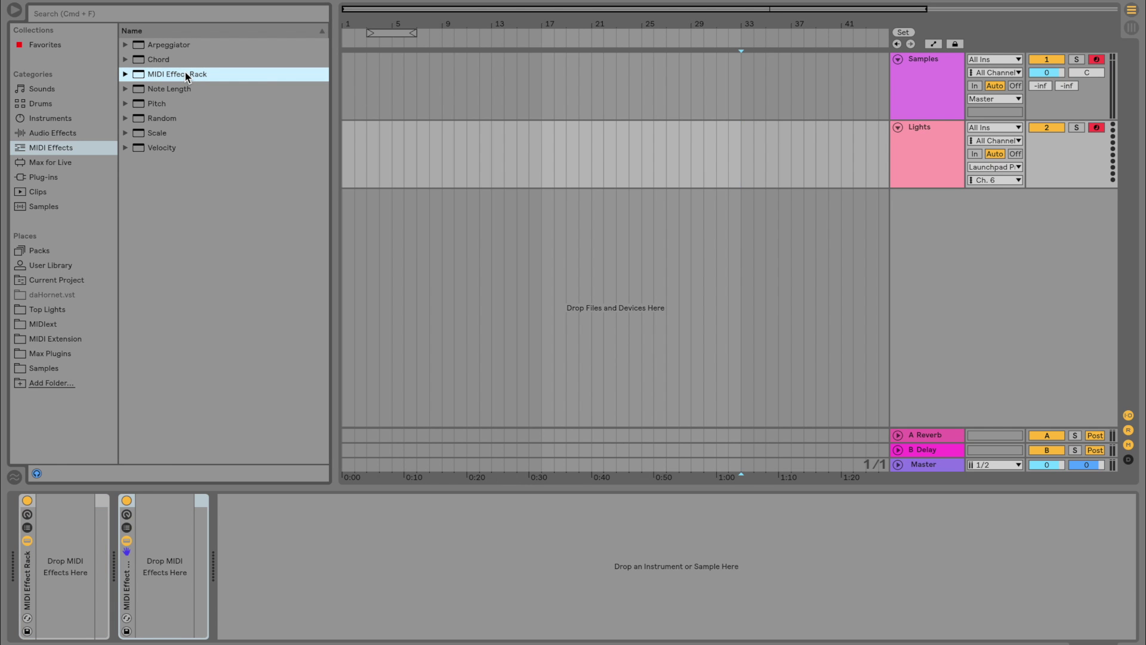
pyautogui.press('super+z')
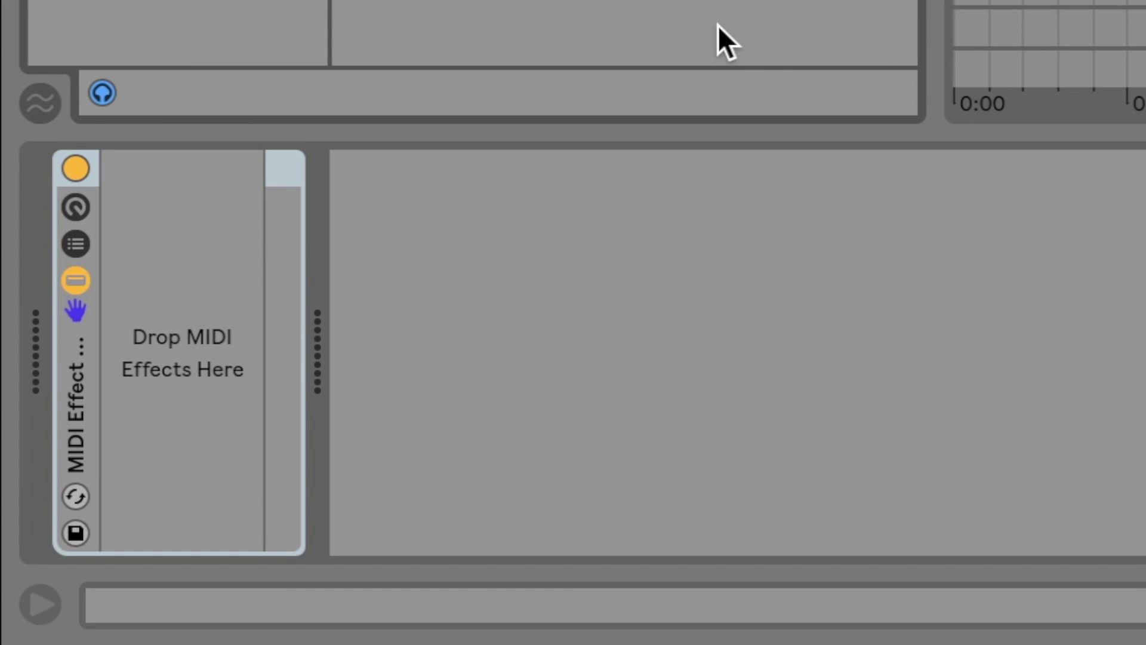
# Step: Show the MIDI Effect Rack's chain list with its key zones and create a new chain in it
pyautogui.click(68, 239)
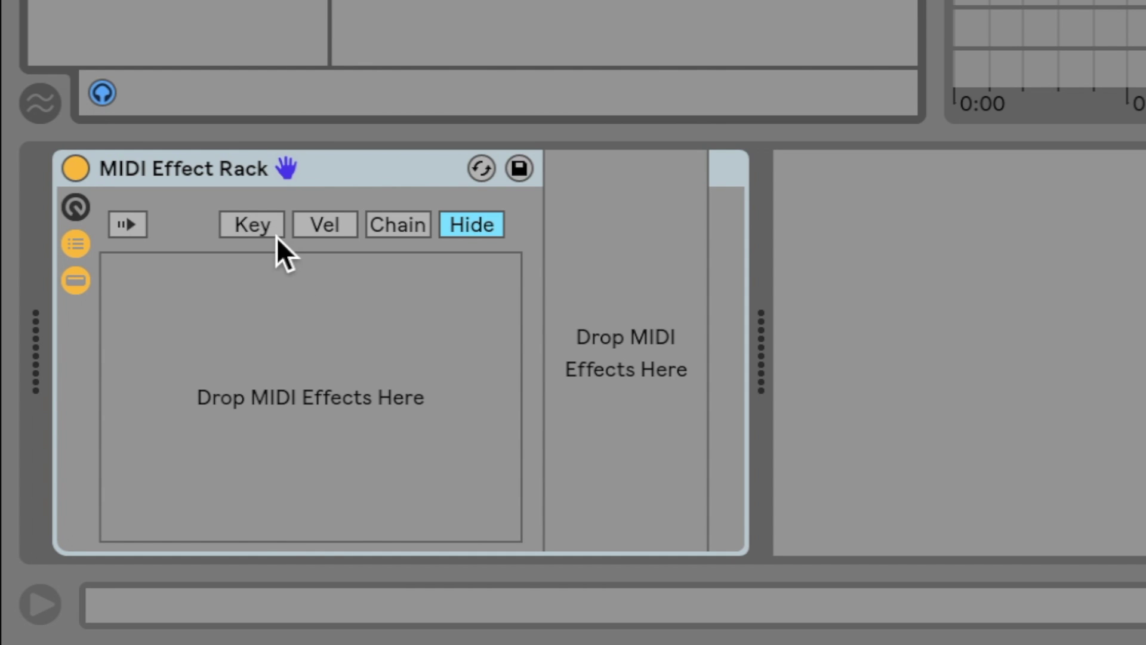
pyautogui.click(260, 225)
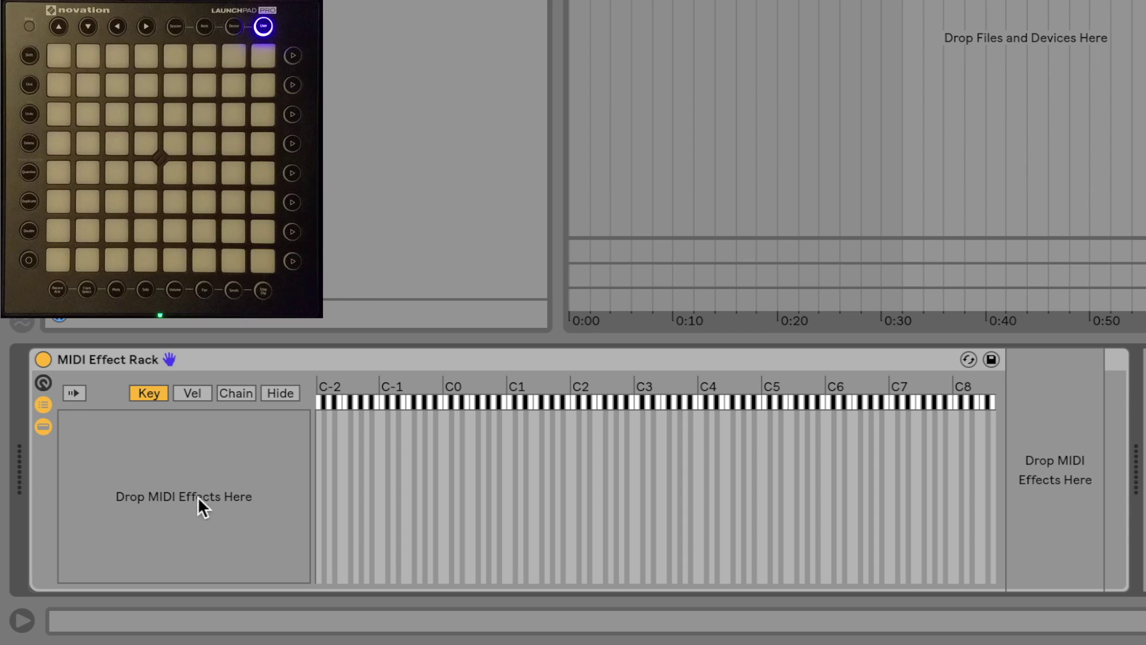
pyautogui.rightClick(229, 471)
pyautogui.click(281, 574)
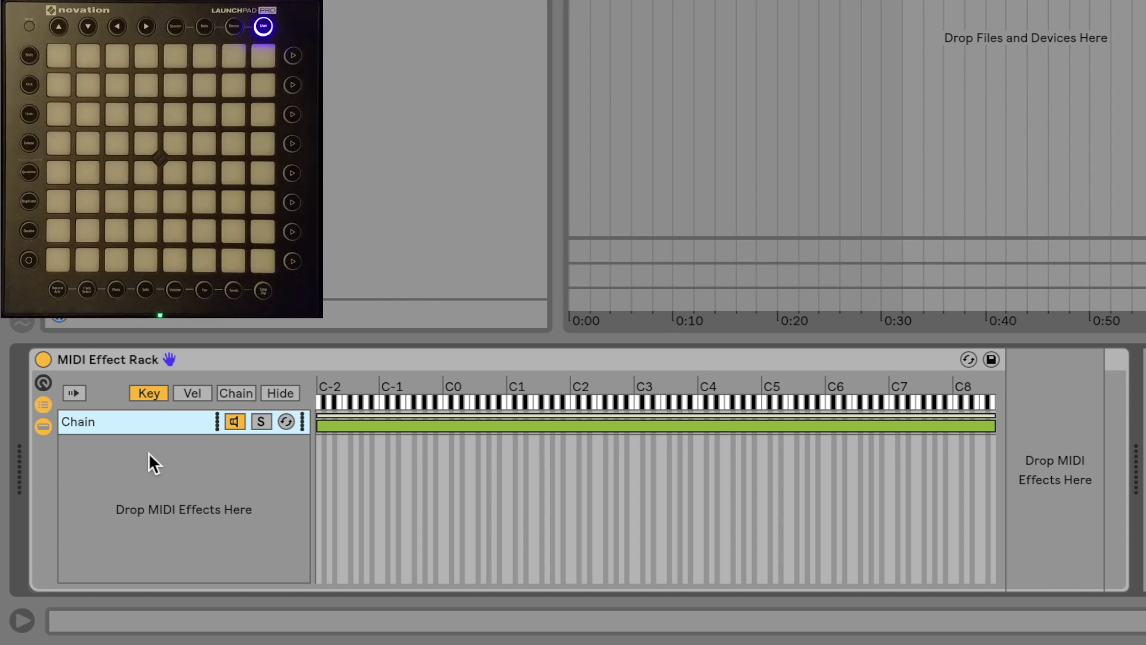
# Step: Rename the rack's new chain as Effect 1
pyautogui.rightClick(132, 427)
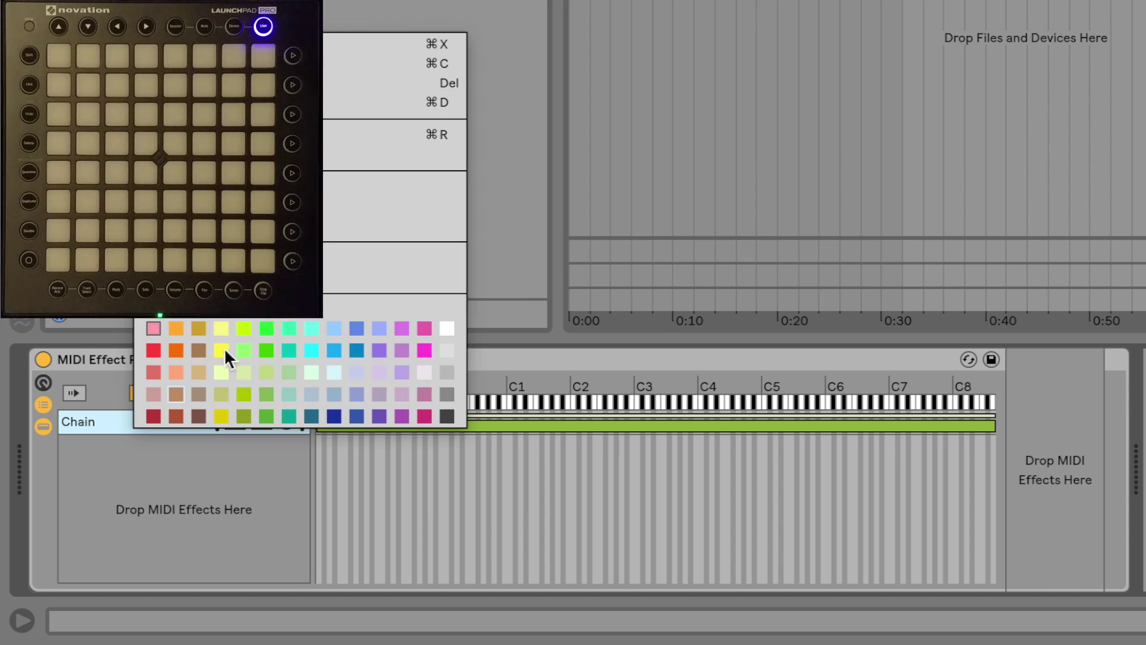
pyautogui.click(179, 135)
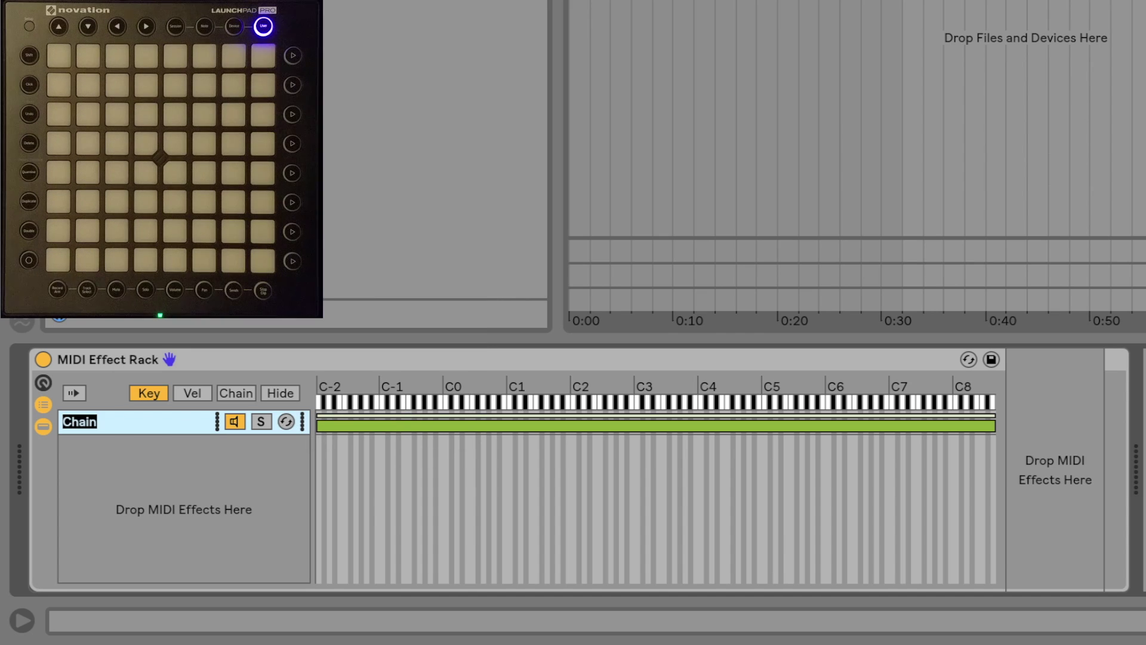
pyautogui.write('Effect 1')
pyautogui.press('Return')
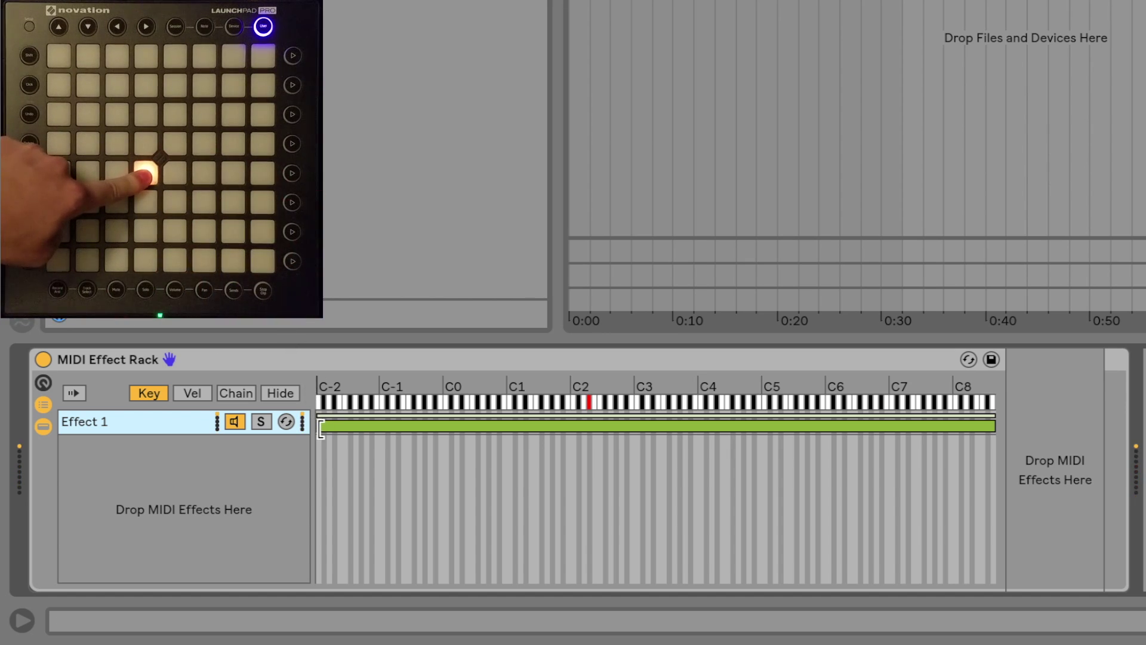
pyautogui.moveTo(320, 426); pyautogui.dragTo(583, 428)
pyautogui.moveTo(990, 427); pyautogui.dragTo(590, 427)
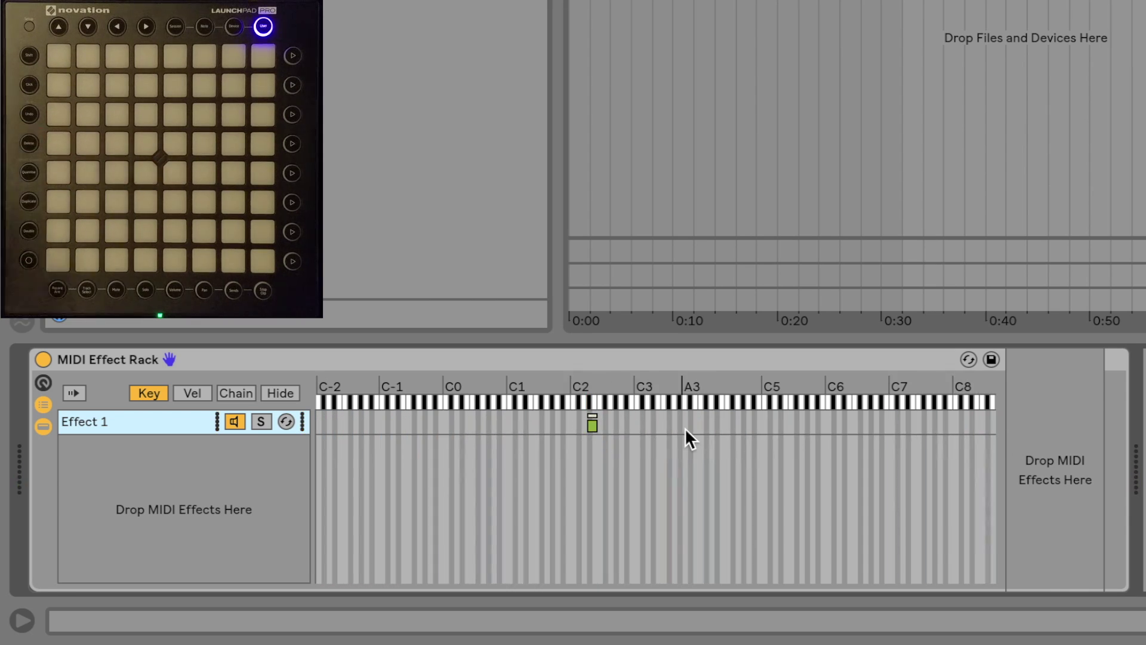
pyautogui.hotkey('ctrl', 'z')
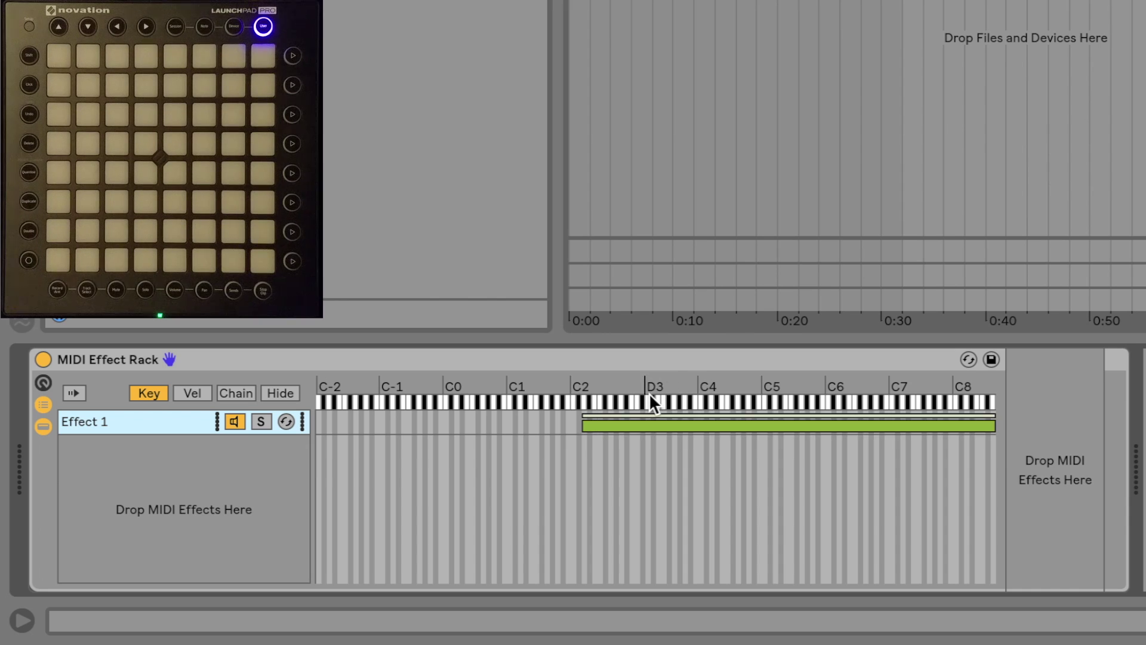
pyautogui.hotkey('ctrl', 'z')
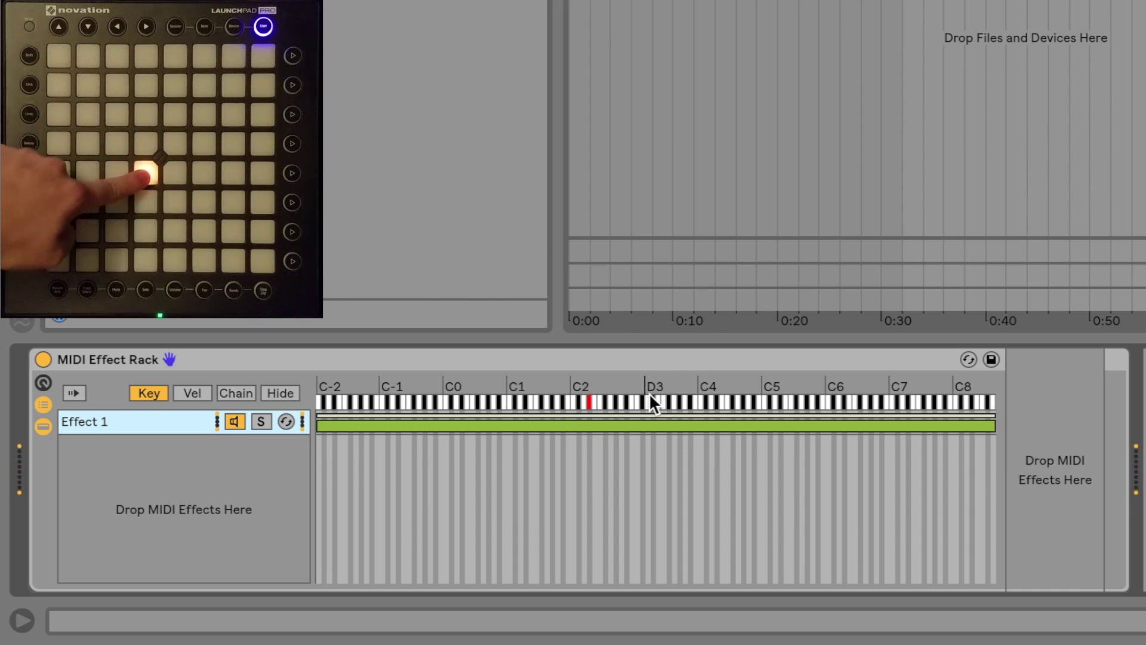
# Step: Limit the Effect 1 chain's key zone to the single note played by the chosen Launchpad pad
pyautogui.click(614, 422)
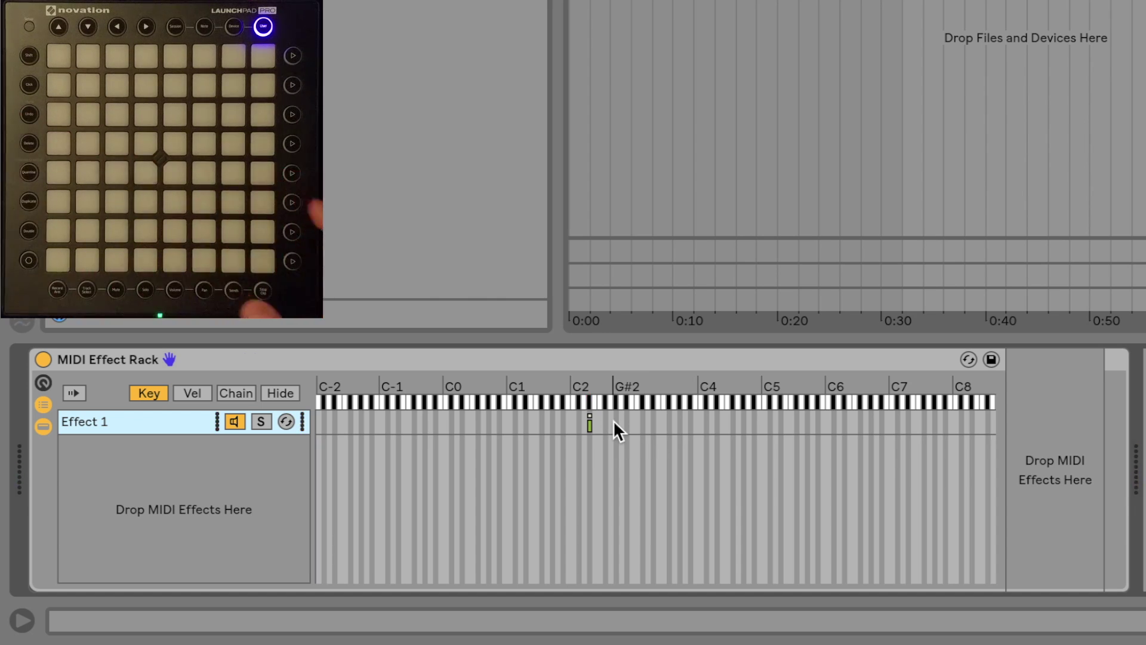
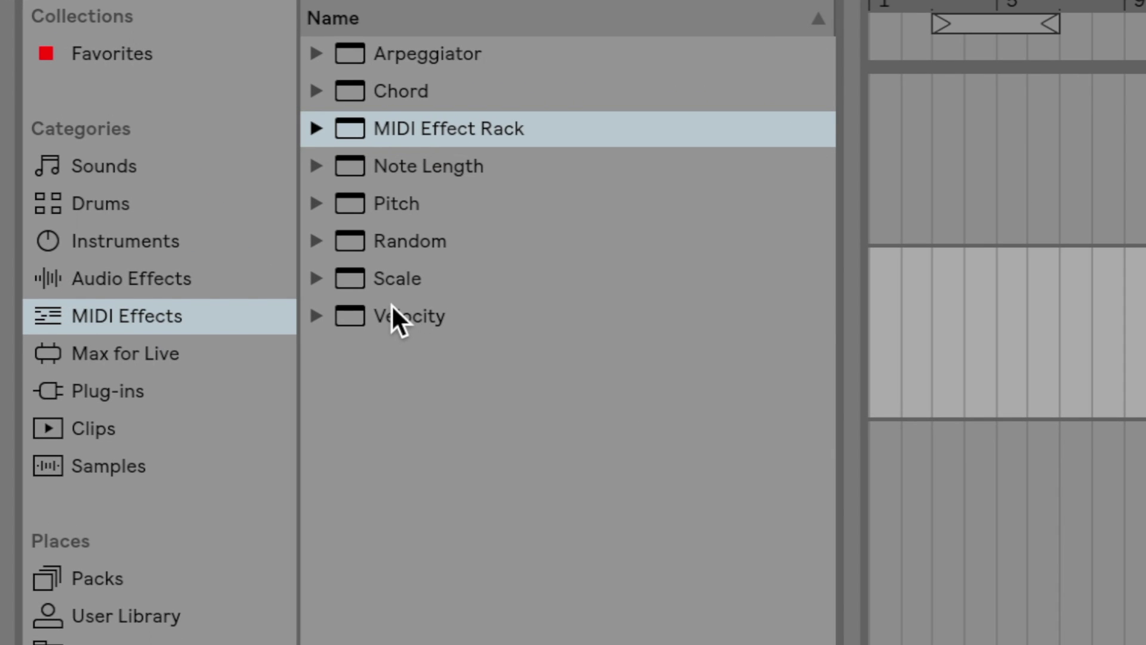
# Step: Add a Velocity effect to the Effect 1 chain and set its Out Hi to 5
pyautogui.doubleClick(418, 317)
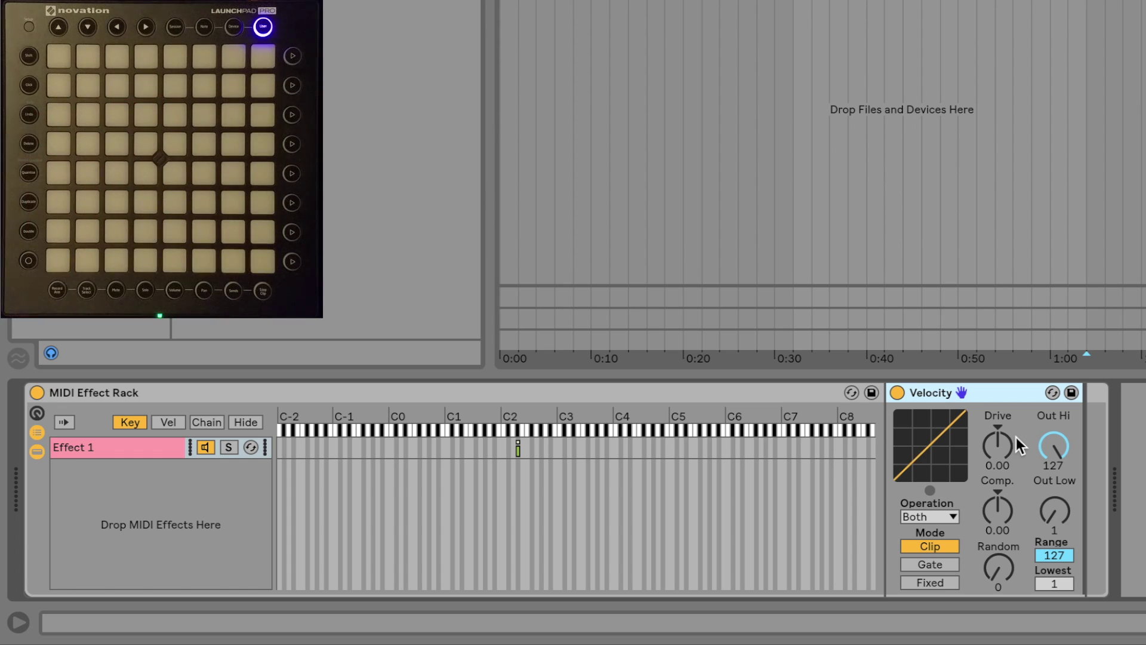
pyautogui.click(1059, 445)
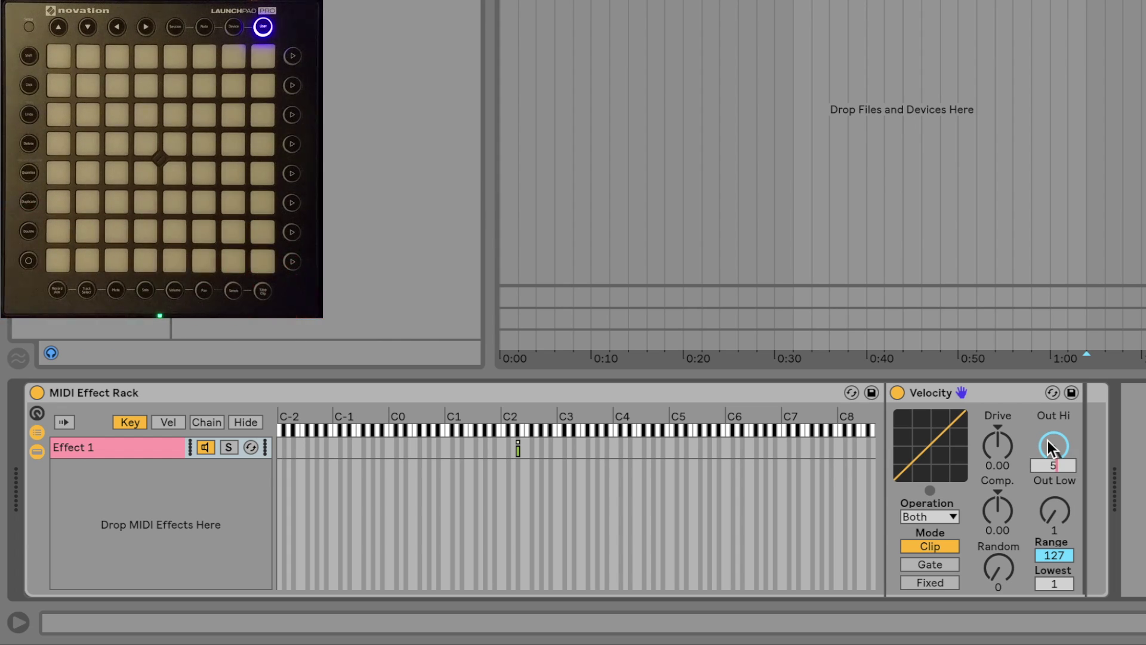
pyautogui.write('5')
pyautogui.press('Return')
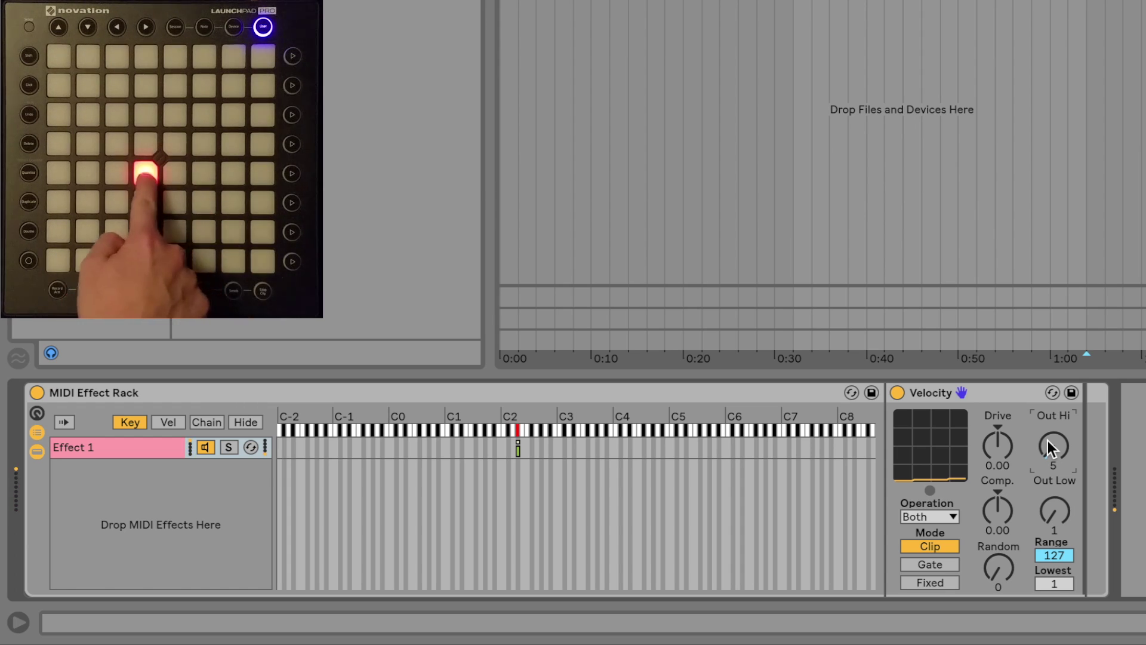
pyautogui.scroll(4, 1048, 441)
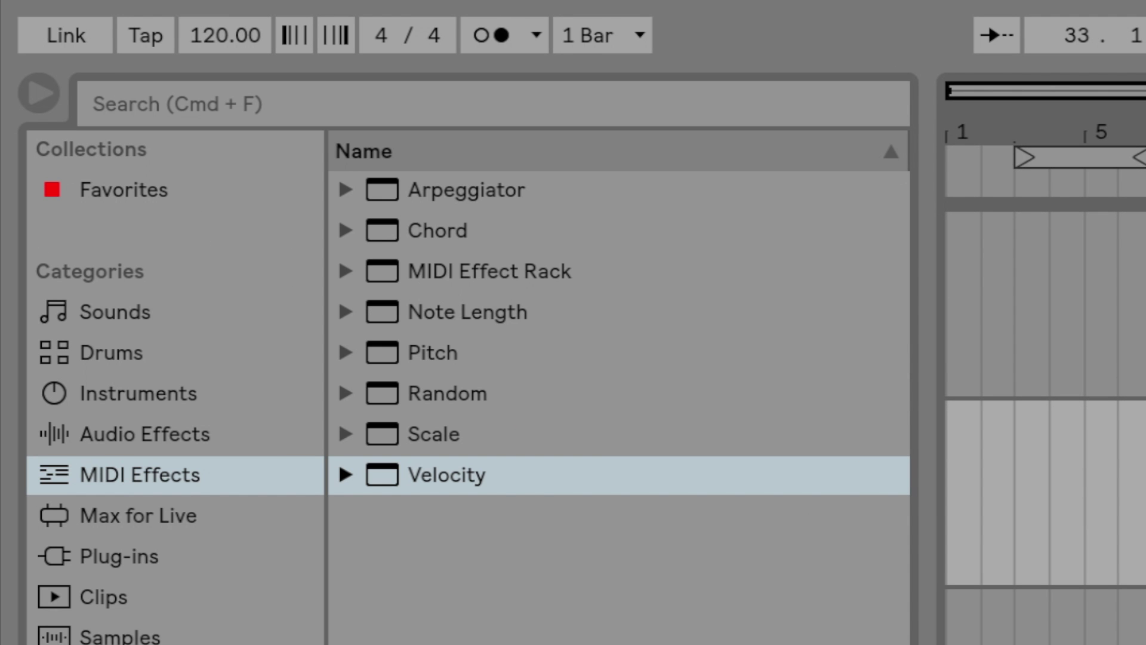
# Step: Add a Chord effect to the Effect 1 chain of the rack, directly after the Velocity effect
pyautogui.moveTo(410, 235); pyautogui.dragTo(1145, 644)
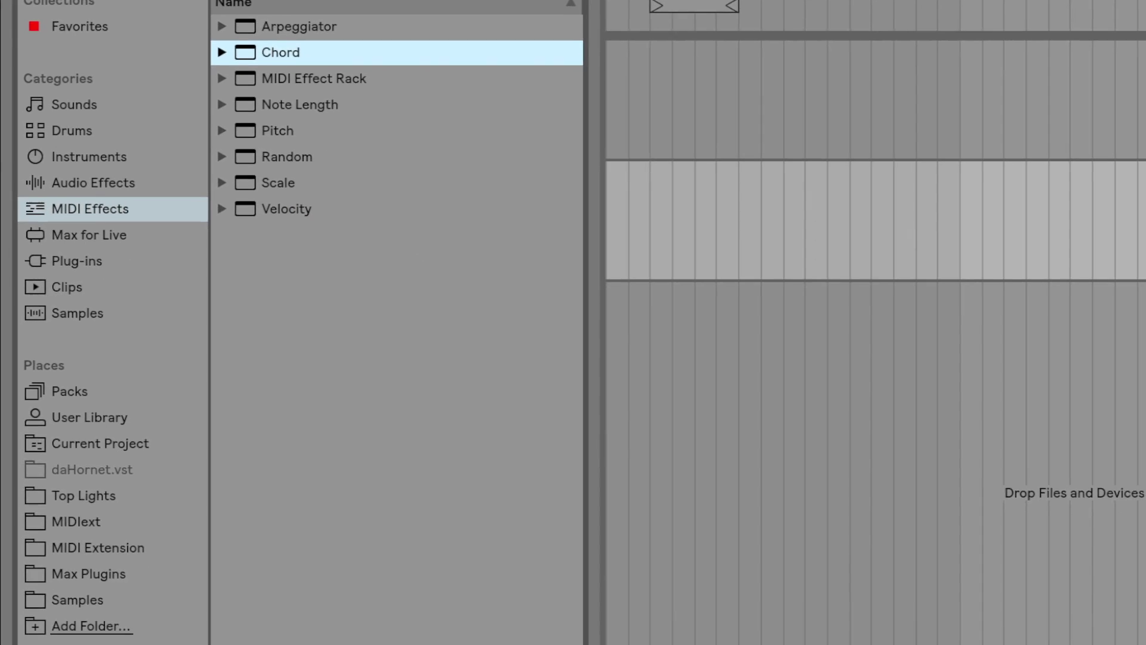
pyautogui.moveTo(686, 390); pyautogui.dragTo(697, 468)
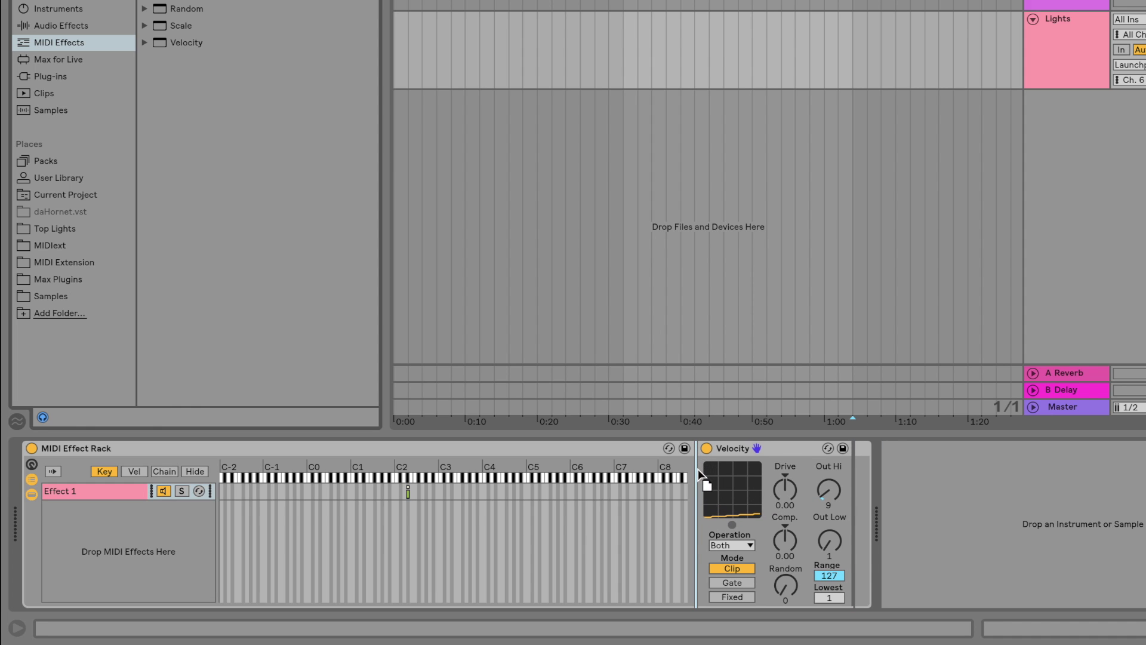
pyautogui.moveTo(697, 542); pyautogui.dragTo(696, 460)
pyautogui.moveTo(713, 528); pyautogui.dragTo(824, 519)
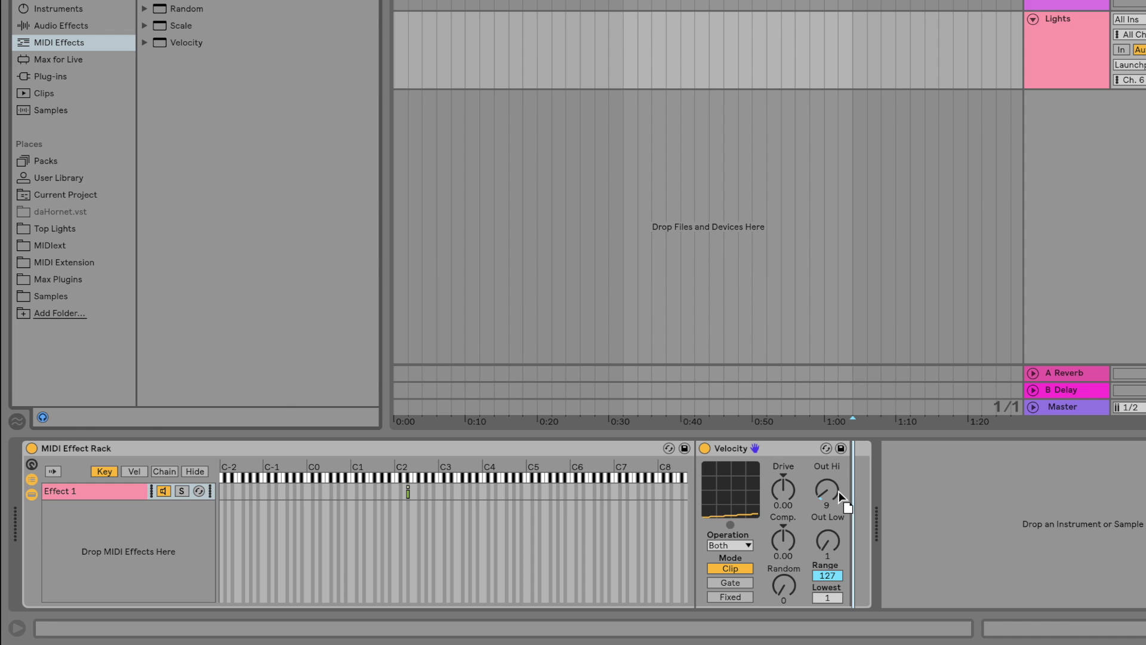
pyautogui.moveTo(840, 494); pyautogui.dragTo(877, 480)
pyautogui.moveTo(891, 544); pyautogui.dragTo(896, 539)
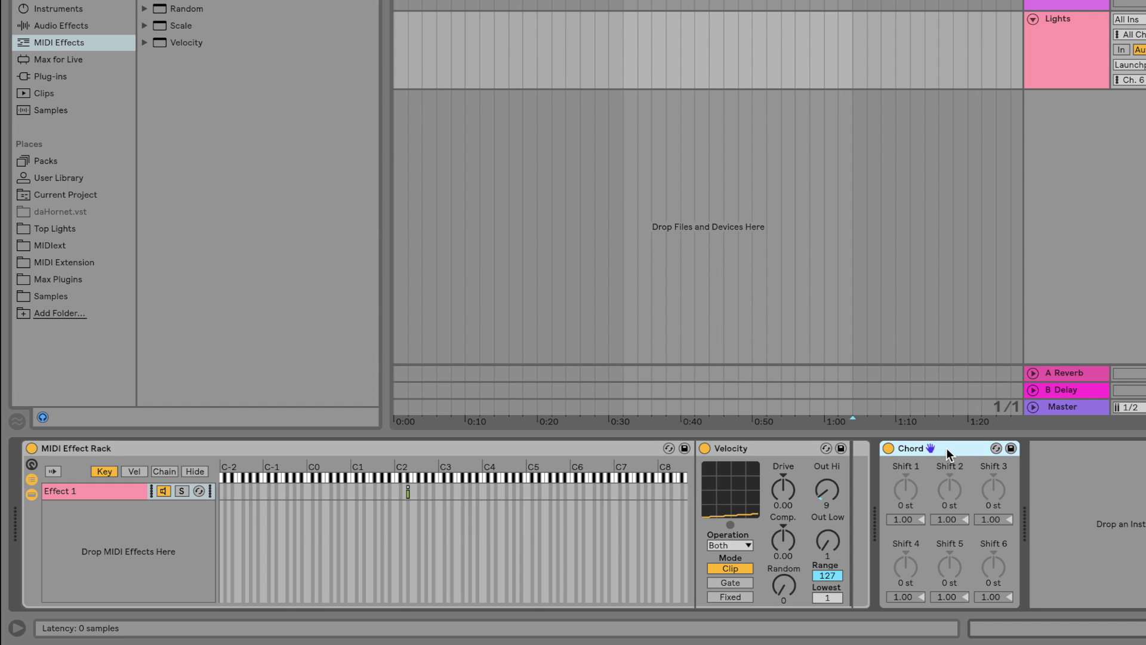
pyautogui.moveTo(947, 447); pyautogui.dragTo(843, 475)
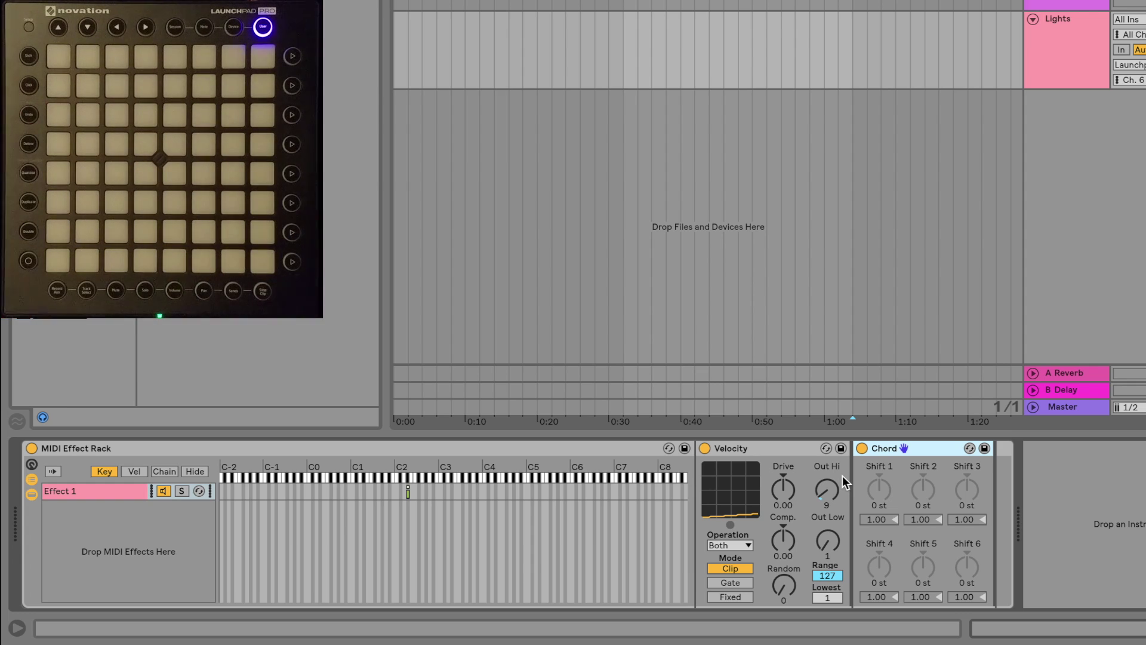
# Step: Set the Chord effect's Shift 1 to +1 st, Shift 2 to +2 st and Shift 3 to +3 st
pyautogui.click(878, 486)
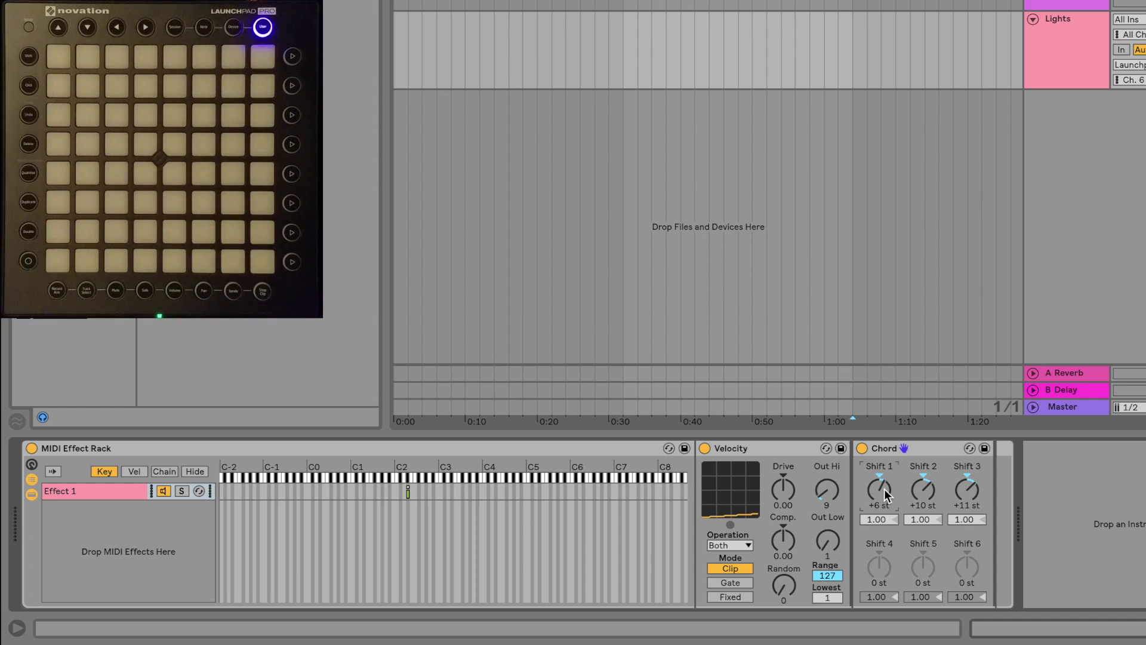
pyautogui.click(911, 467)
pyautogui.write('2')
pyautogui.press('Return')
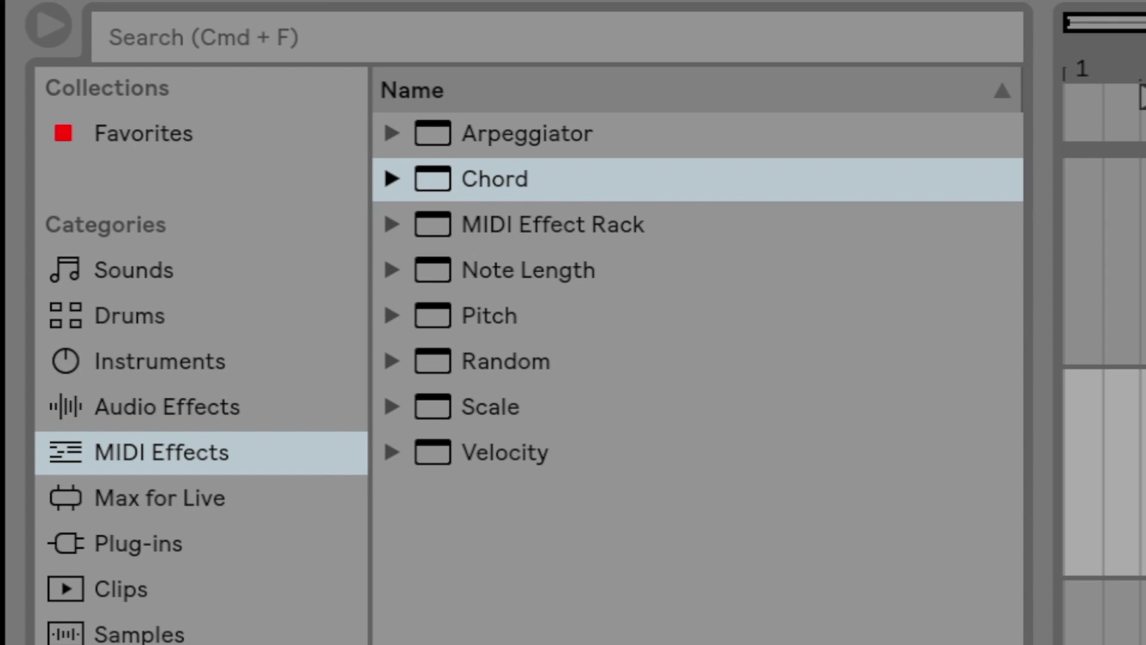
# Step: Add a Pitch effect in front of the Velocity effect and set its Pitch to +1 st
pyautogui.moveTo(490, 315); pyautogui.dragTo(372, 413)
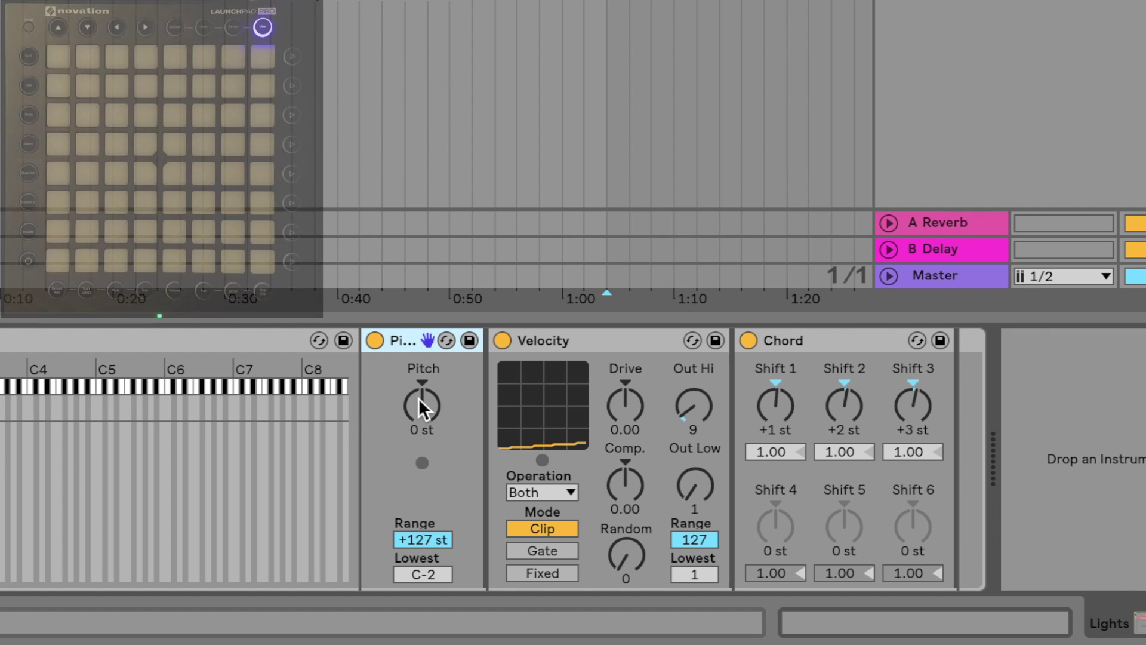
pyautogui.click(418, 398)
pyautogui.press('Up')
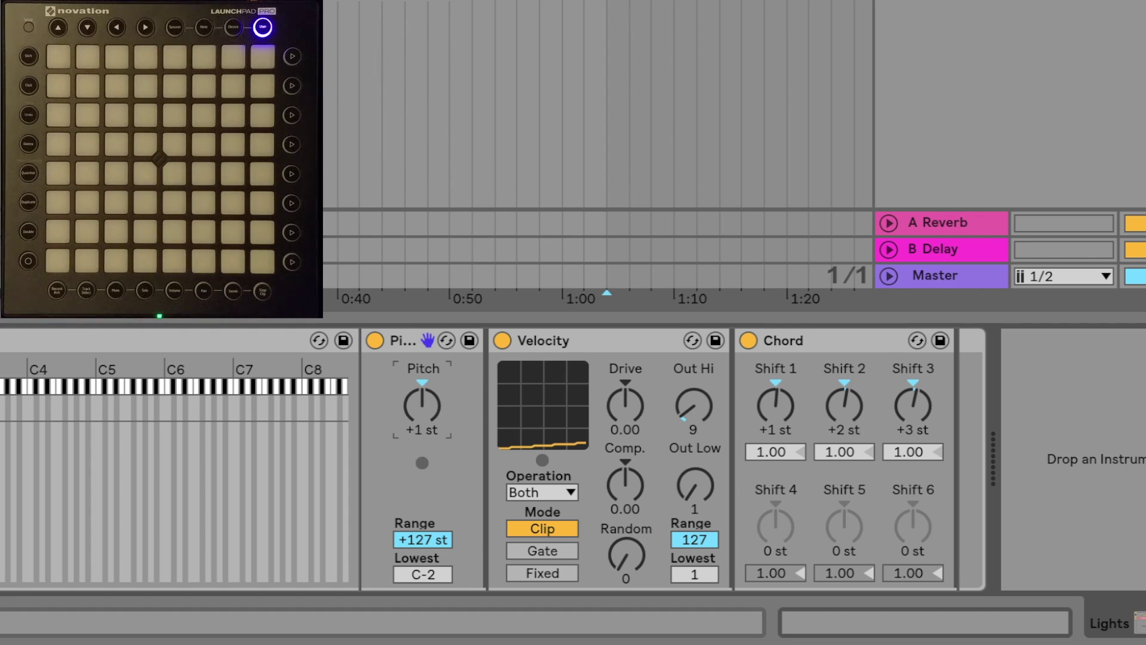
# Step: Add a second Chord effect after the first one and set its Shift 1 to +4 st
pyautogui.moveTo(840, 416); pyautogui.dragTo(961, 432)
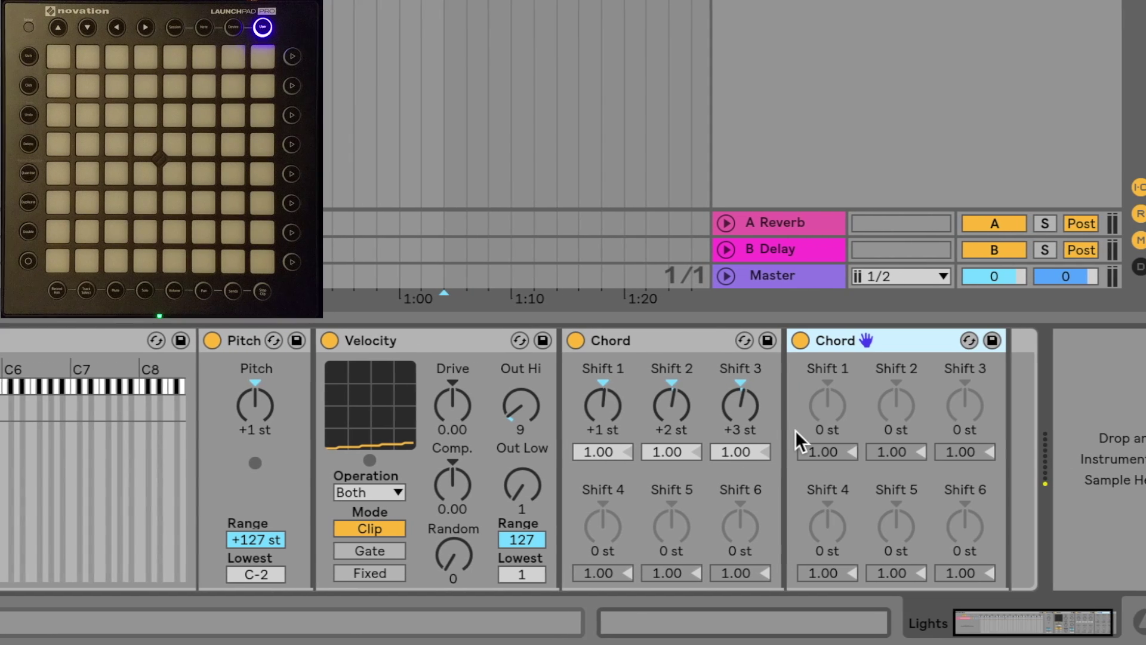
pyautogui.click(827, 408)
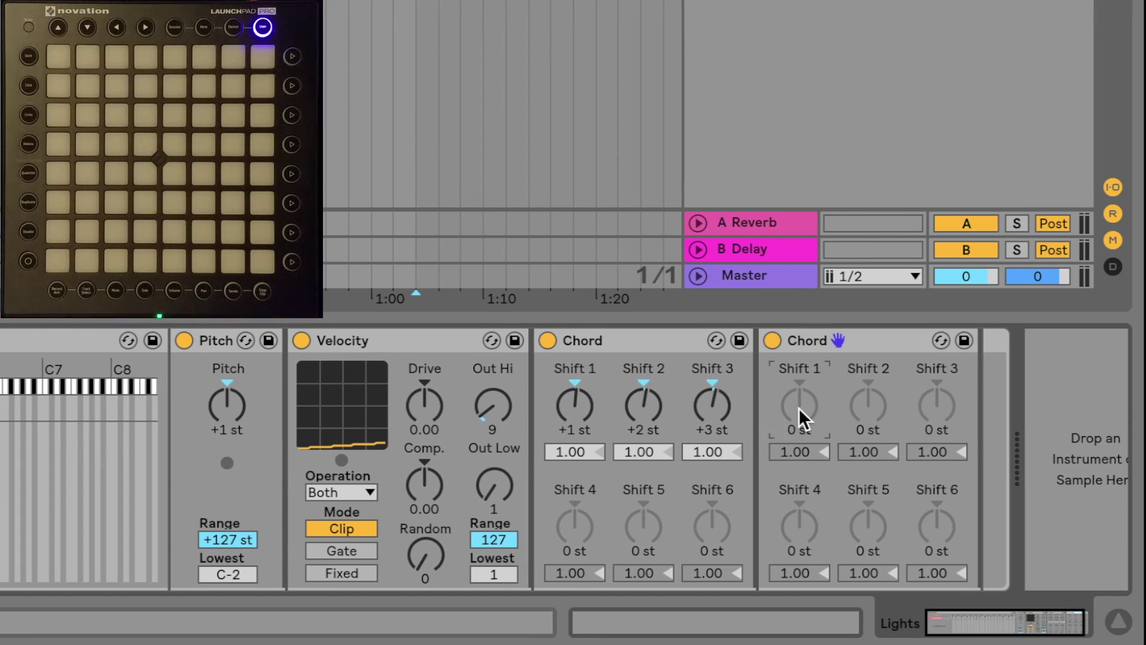
pyautogui.press('Up')
pyautogui.press('Up')
pyautogui.press('Up')
pyautogui.press('Up')
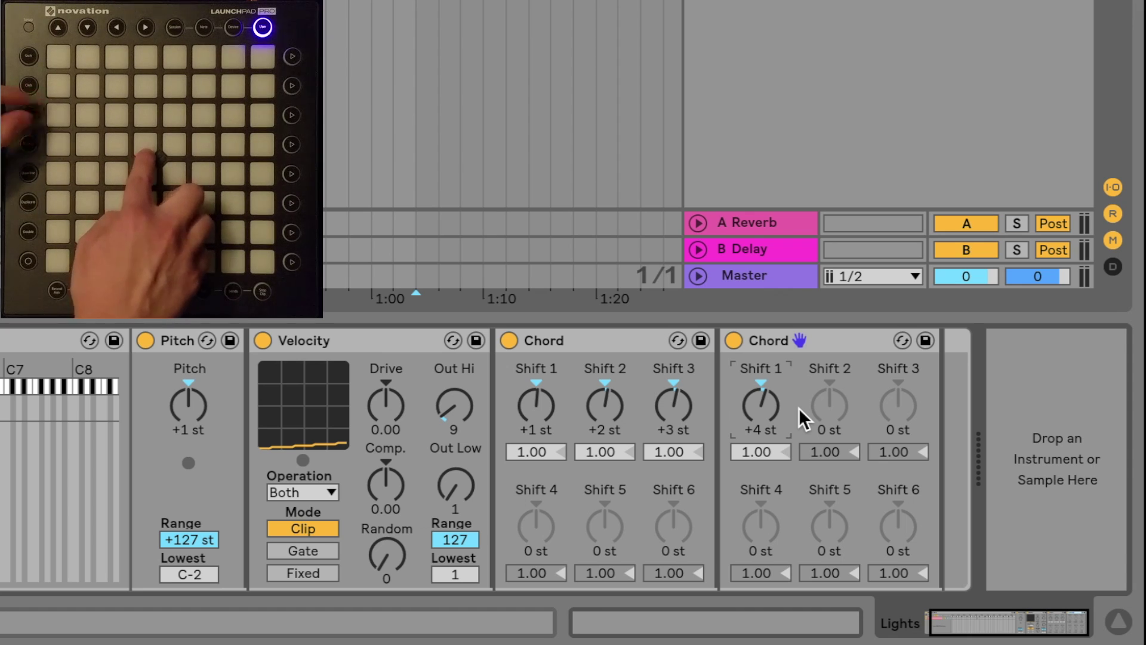
# Step: Set the second Chord effect's Shift 2 to +8 st and Shift 3 to +12 st
pyautogui.click(826, 395)
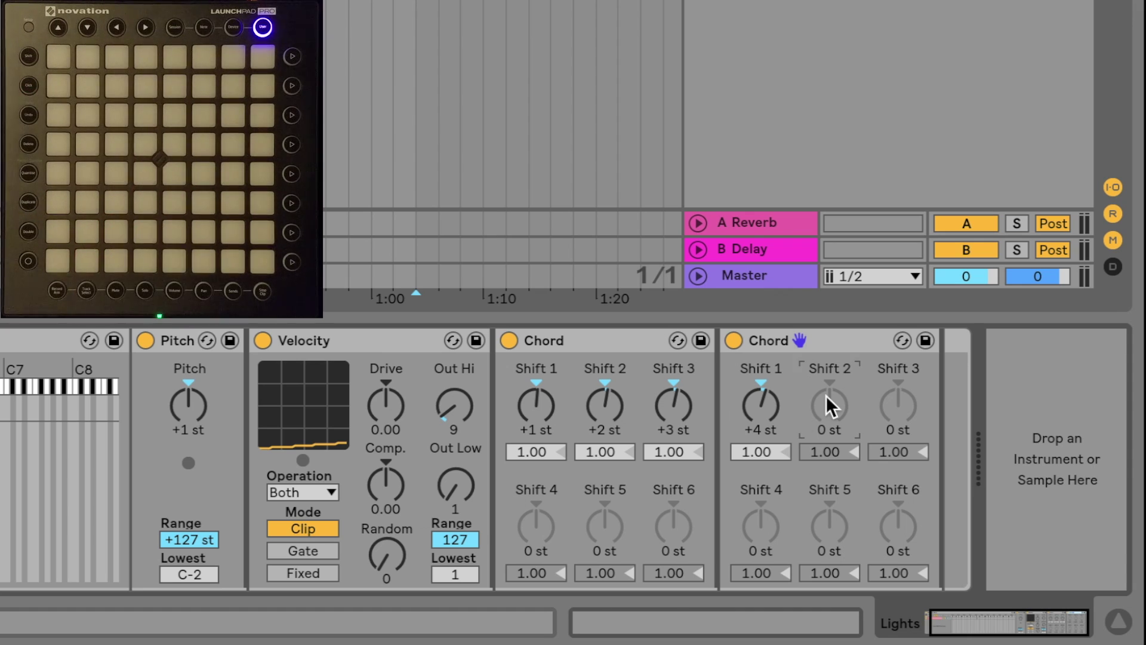
pyautogui.write('8')
pyautogui.press('Return')
pyautogui.click(894, 400)
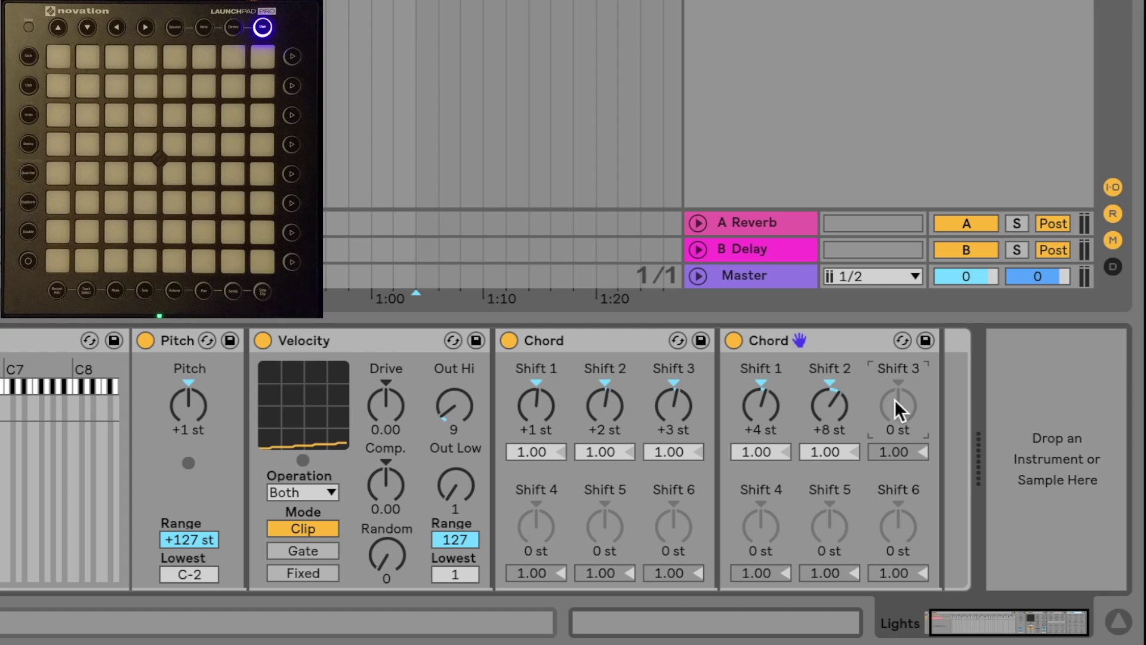
pyautogui.write('12')
pyautogui.press('Return')
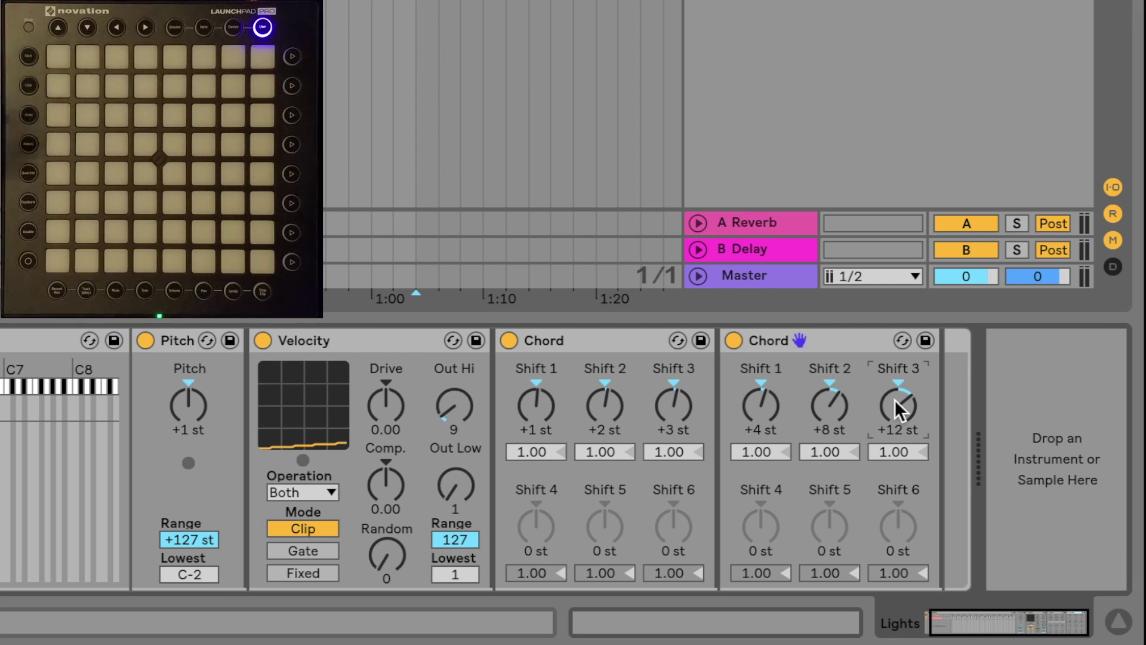
# Step: Add a third Chord effect at the chain's end with Shift 1 at -16 st, Shift 2 at +16 st and Shift 3 at +32 st
pyautogui.moveTo(746, 342); pyautogui.dragTo(944, 400)
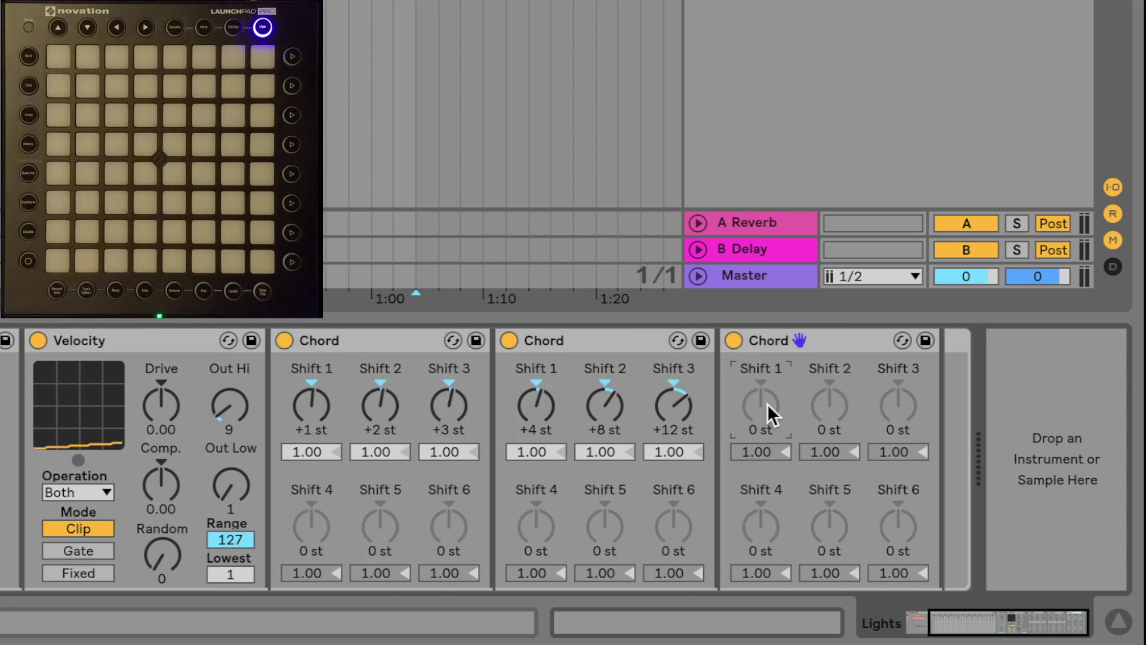
pyautogui.write('16')
pyautogui.press('Return')
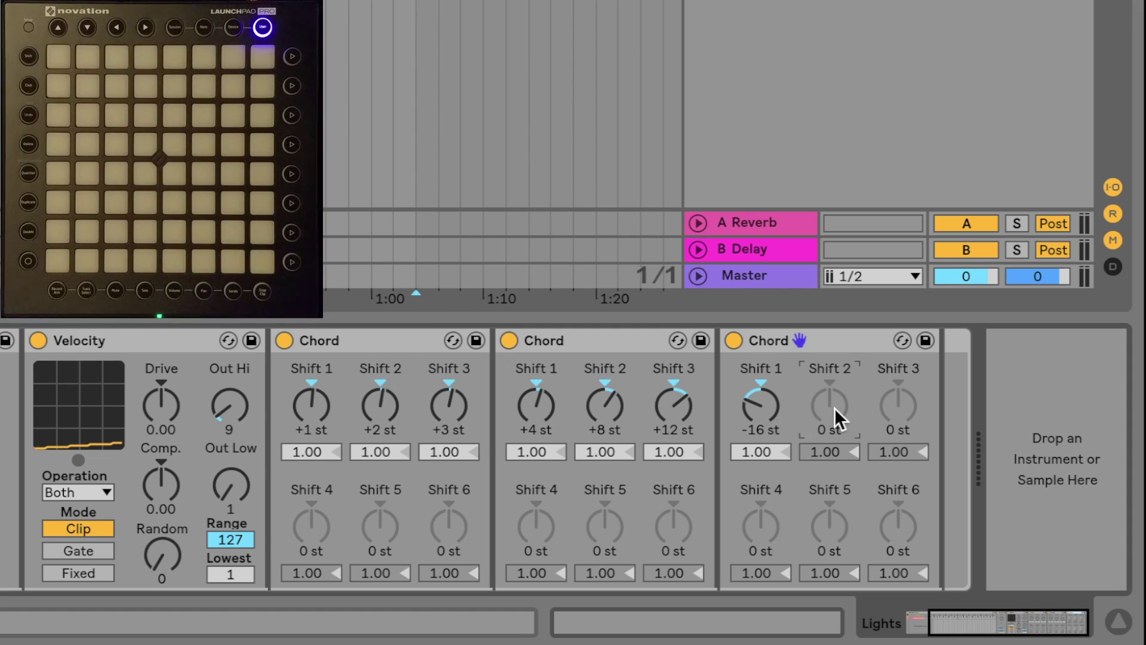
pyautogui.moveTo(834, 407); pyautogui.dragTo(899, 358)
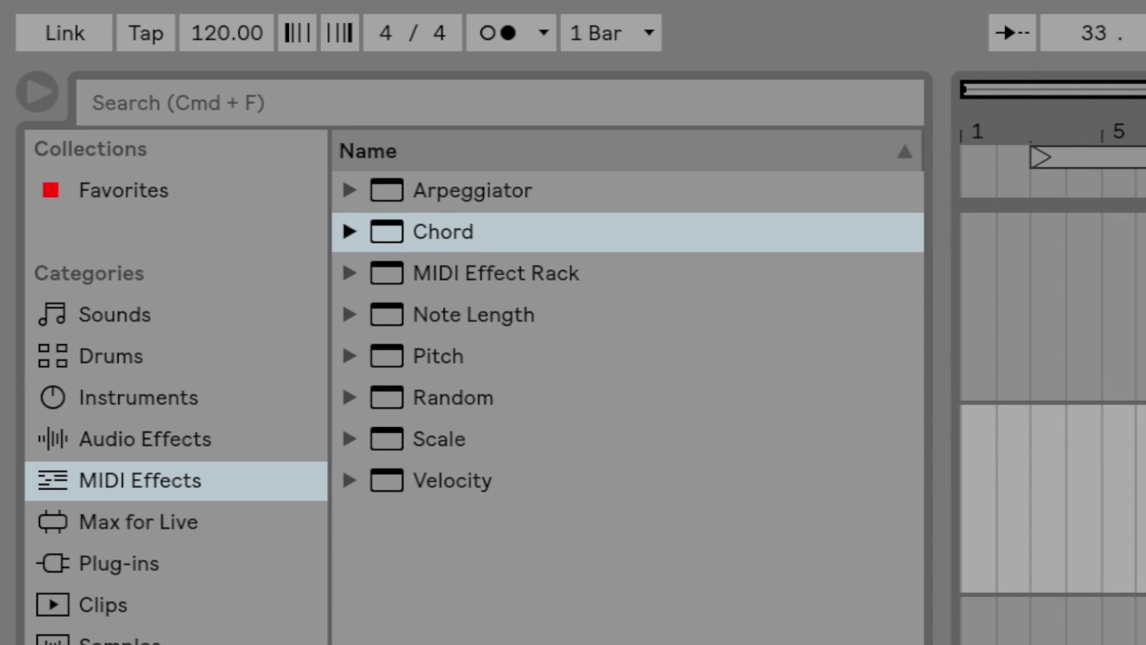
# Step: Add an Arpeggiator effect to the Effect 1 chain in front of the Pitch effect
pyautogui.press('Up')
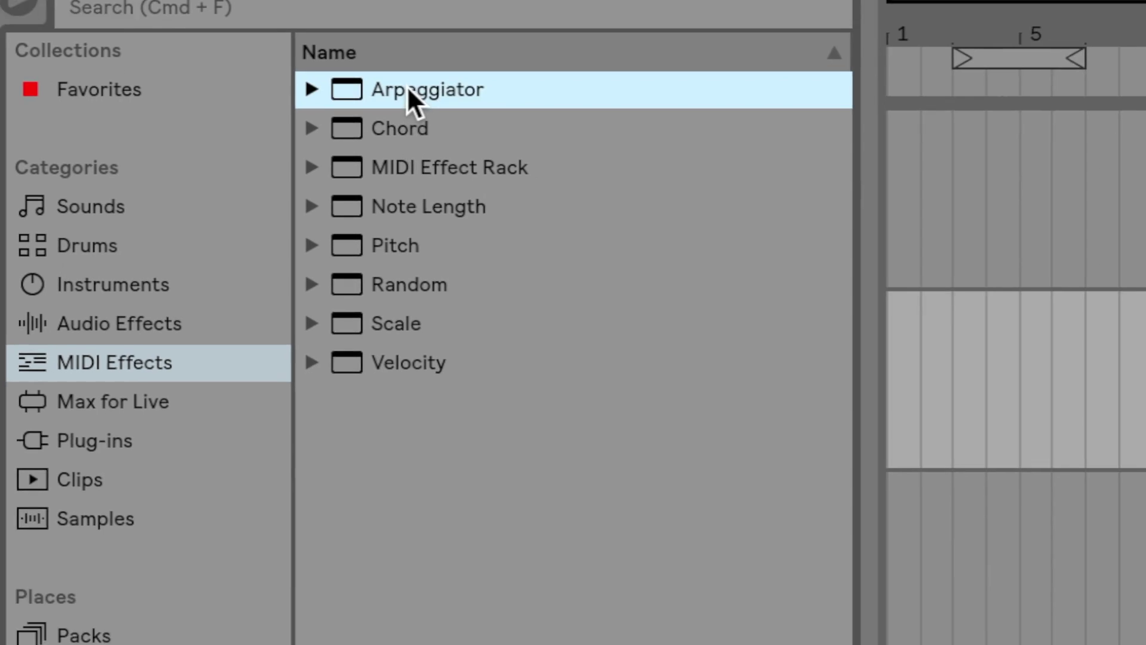
pyautogui.moveTo(454, 191); pyautogui.dragTo(443, 403)
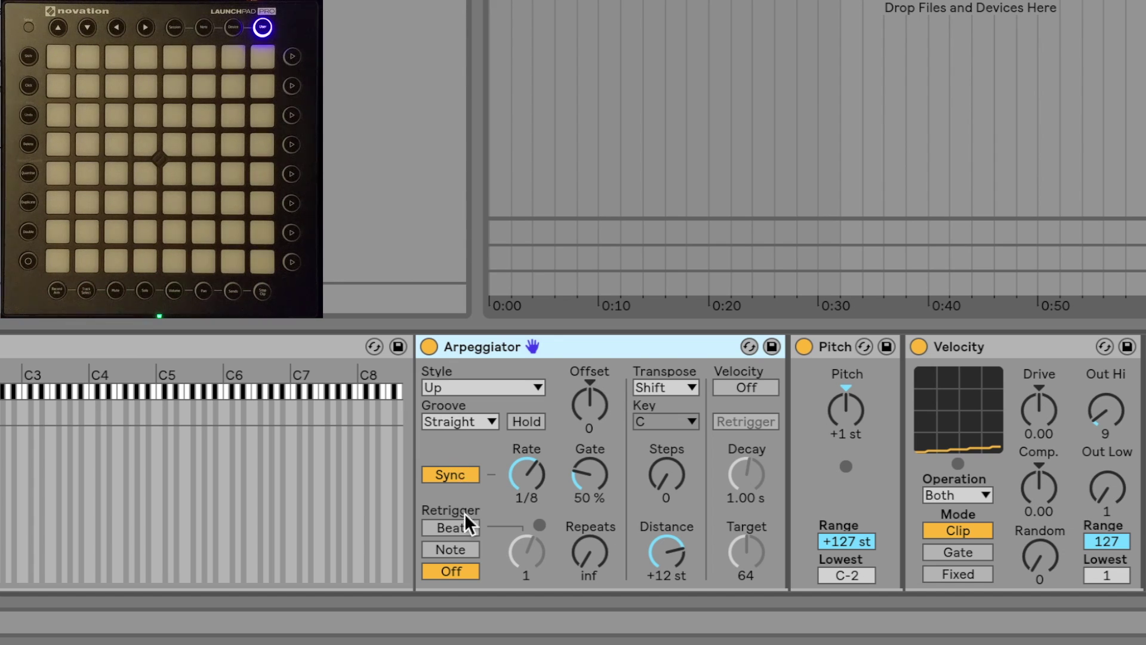
# Step: Try the Arpeggiator's Rate at 1/128, 1/1 and 1/8, with Repeats at 8 and 4 and Hold turned on
pyautogui.click(528, 472)
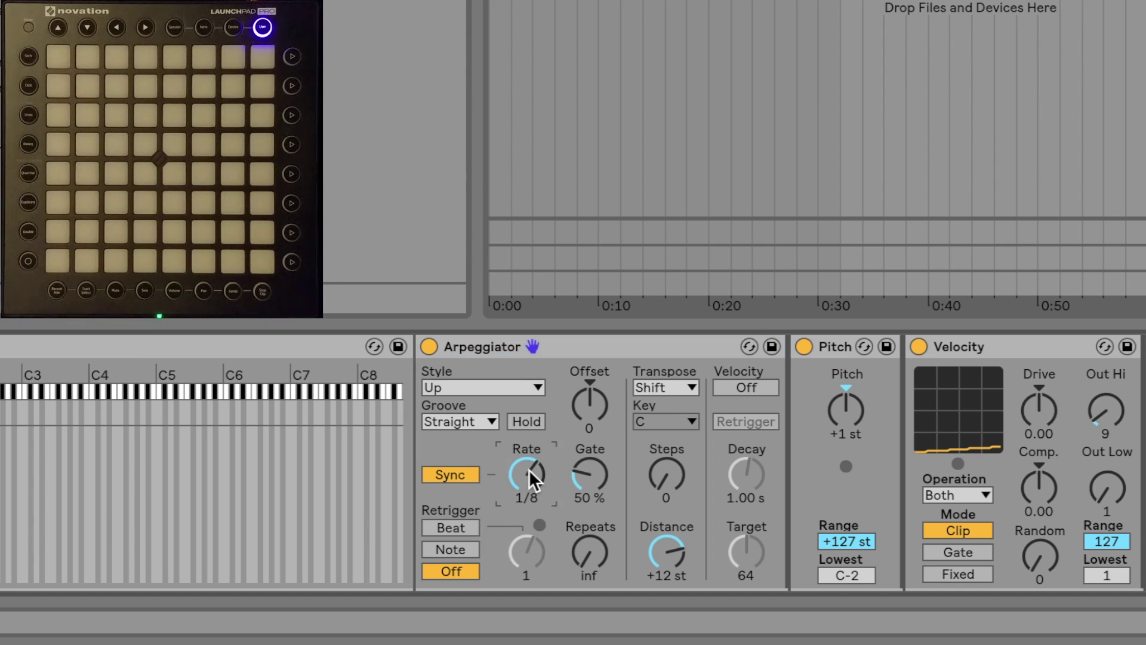
pyautogui.moveTo(529, 471); pyautogui.dragTo(529, 462)
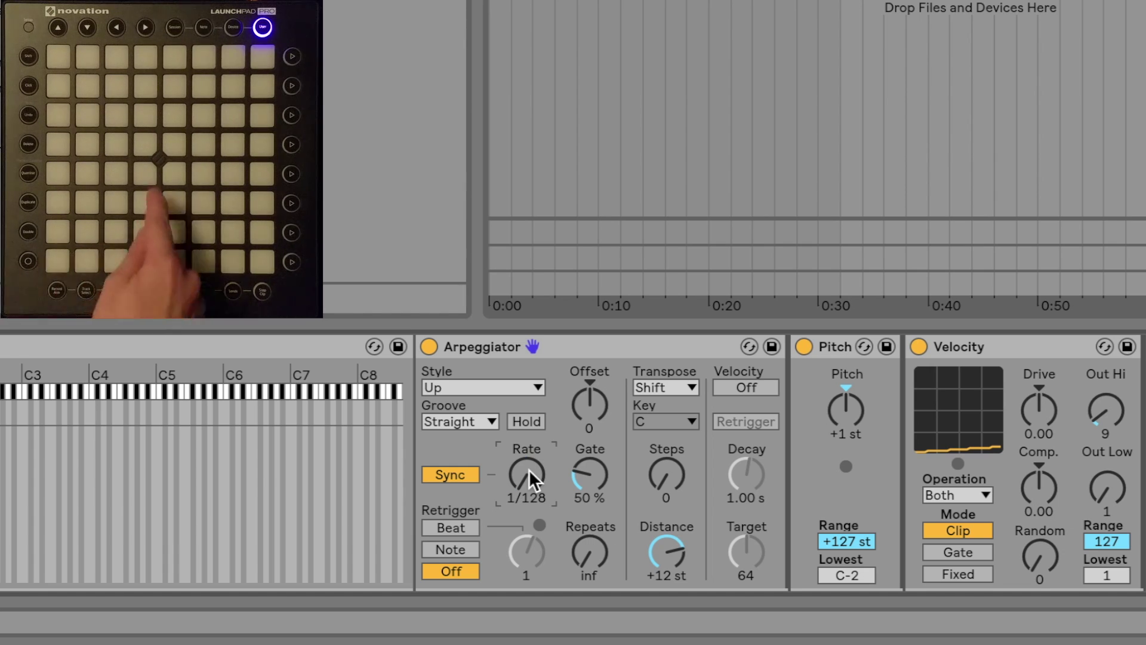
pyautogui.moveTo(529, 469); pyautogui.dragTo(529, 501)
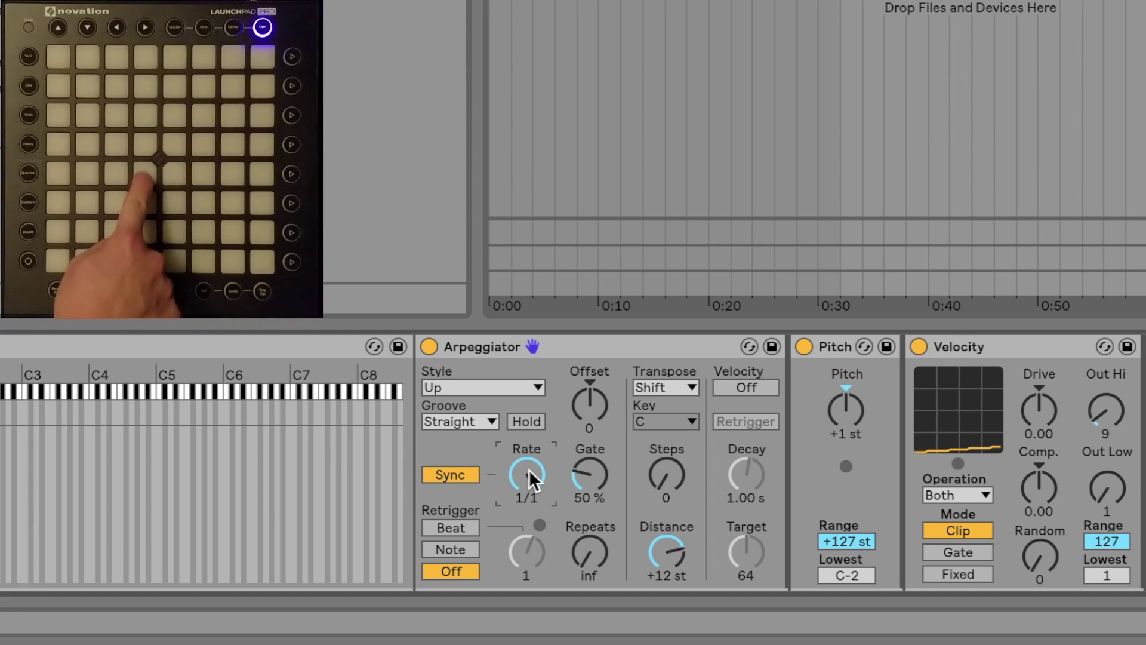
pyautogui.scroll(5, 529, 469)
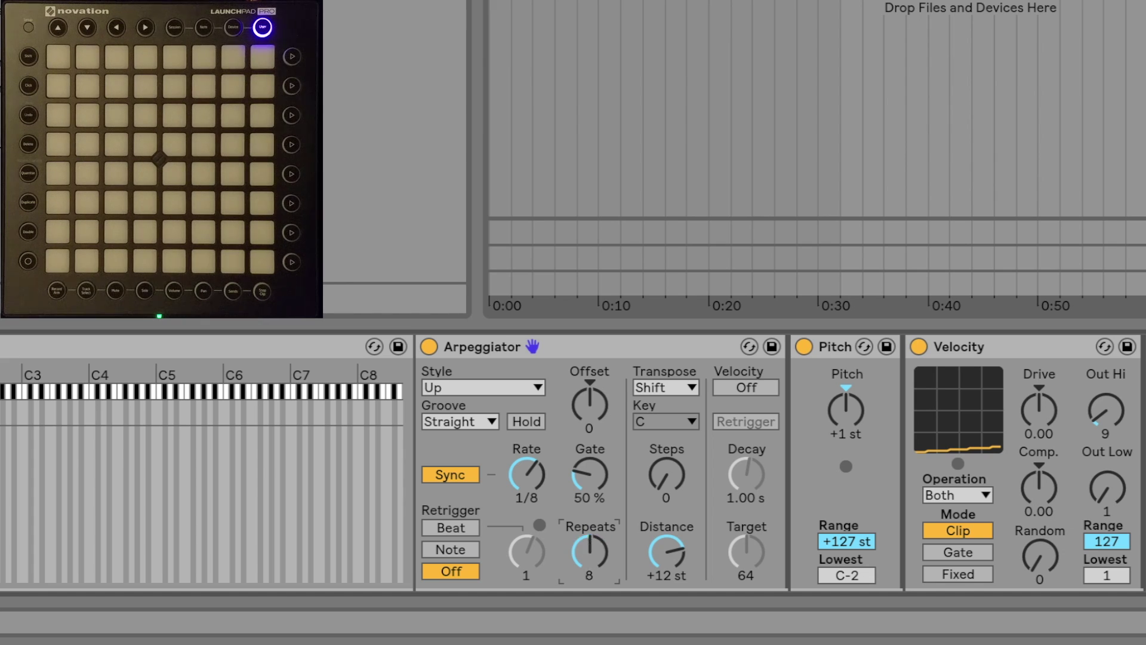
pyautogui.scroll(-4, 589, 556)
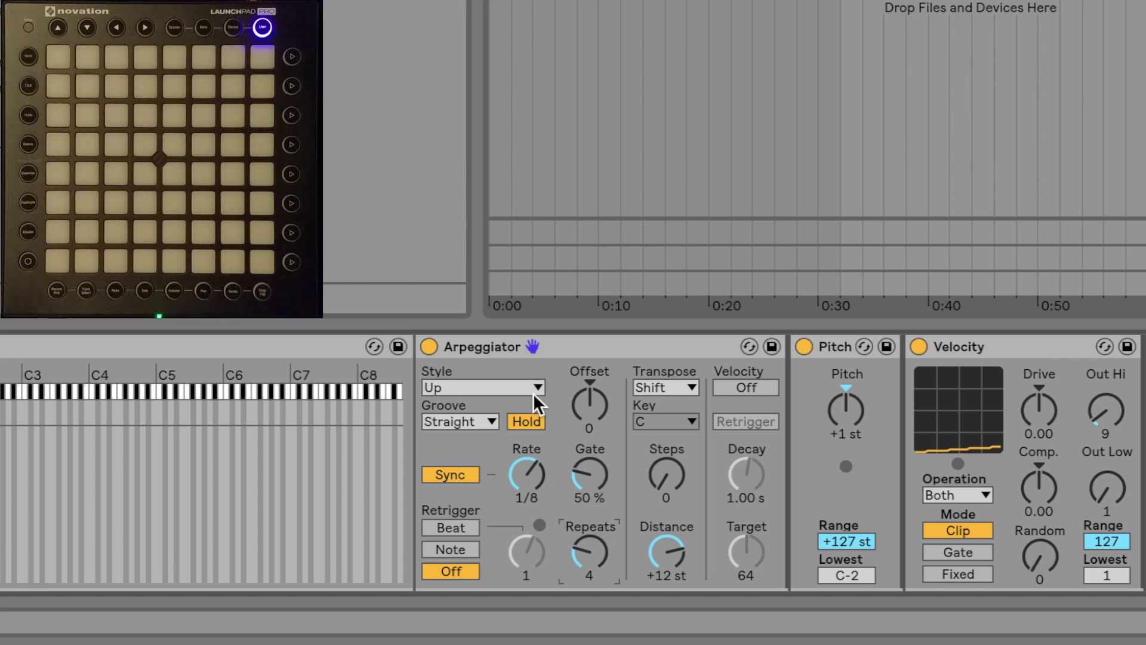
# Step: Move the Arpeggiator to the end of the chain behind the third Chord effect and turn off Hold
pyautogui.hscroll(3, 532, 393)
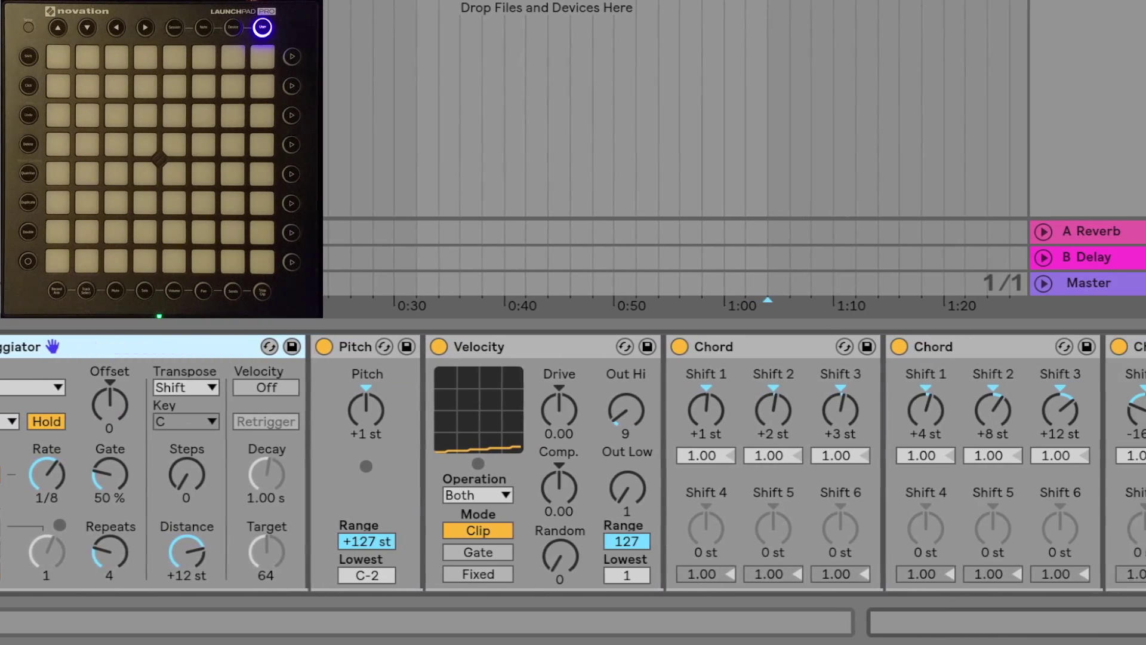
pyautogui.hscroll(5, 984, 421)
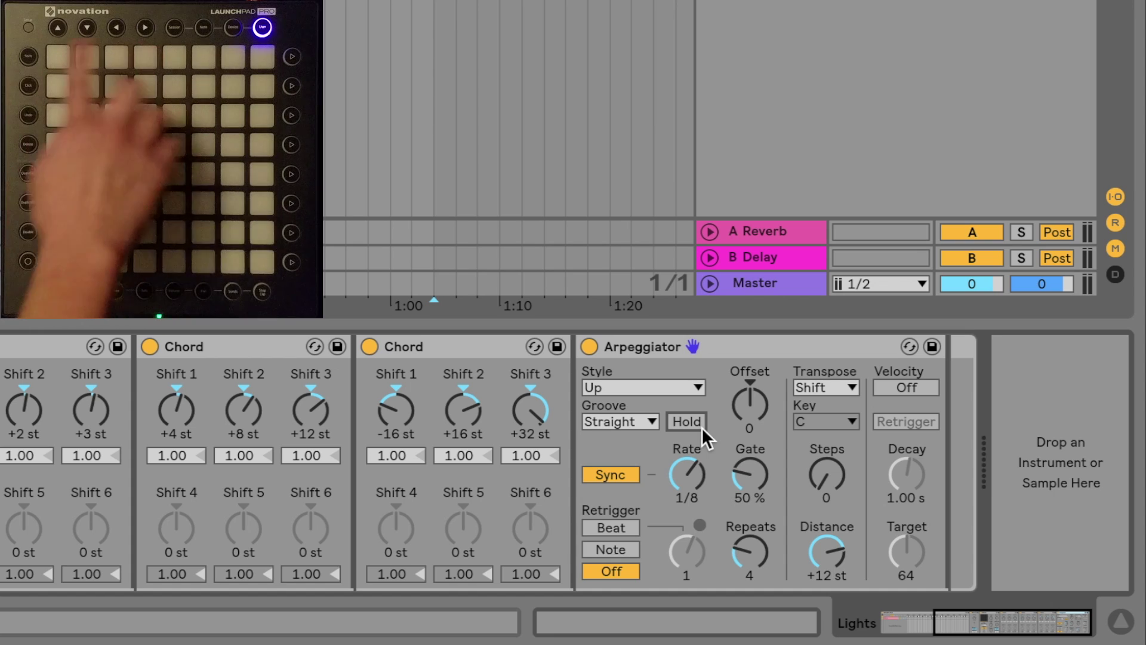
# Step: Try the Up and Down styles in the Arpeggiator
pyautogui.click(678, 394)
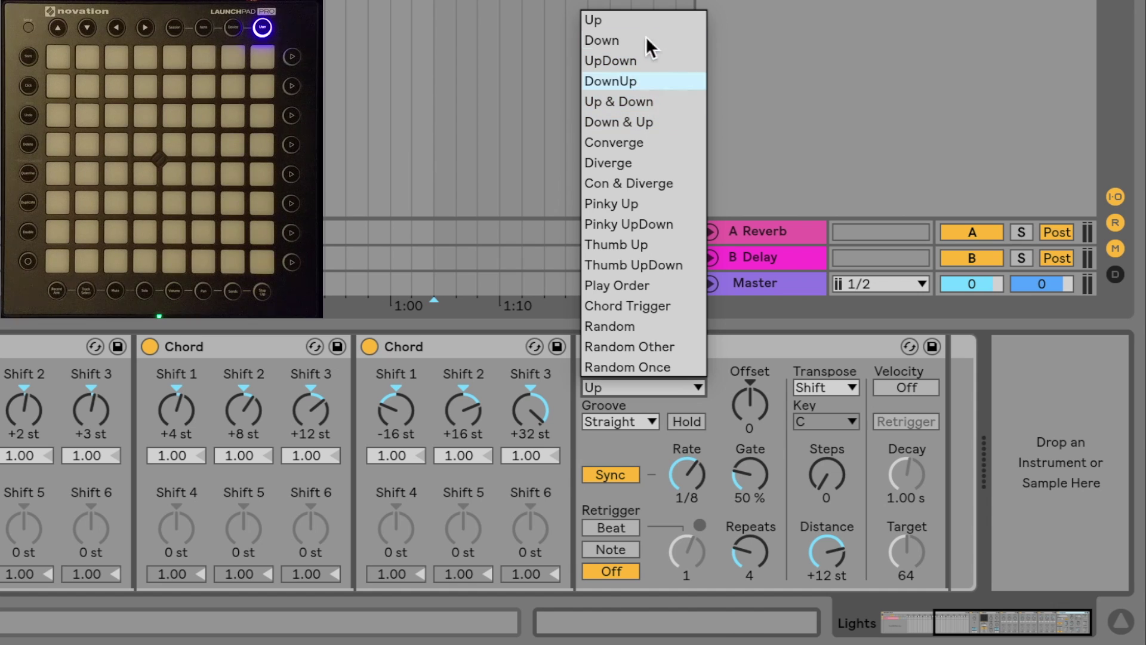
pyautogui.click(633, 17)
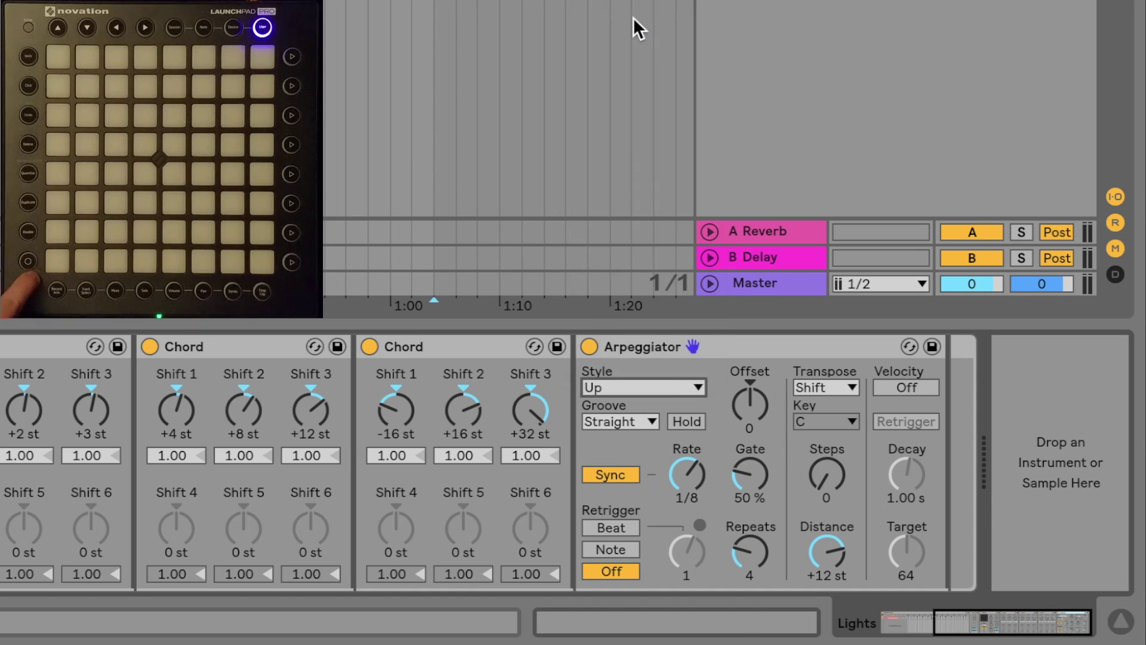
pyautogui.click(617, 387)
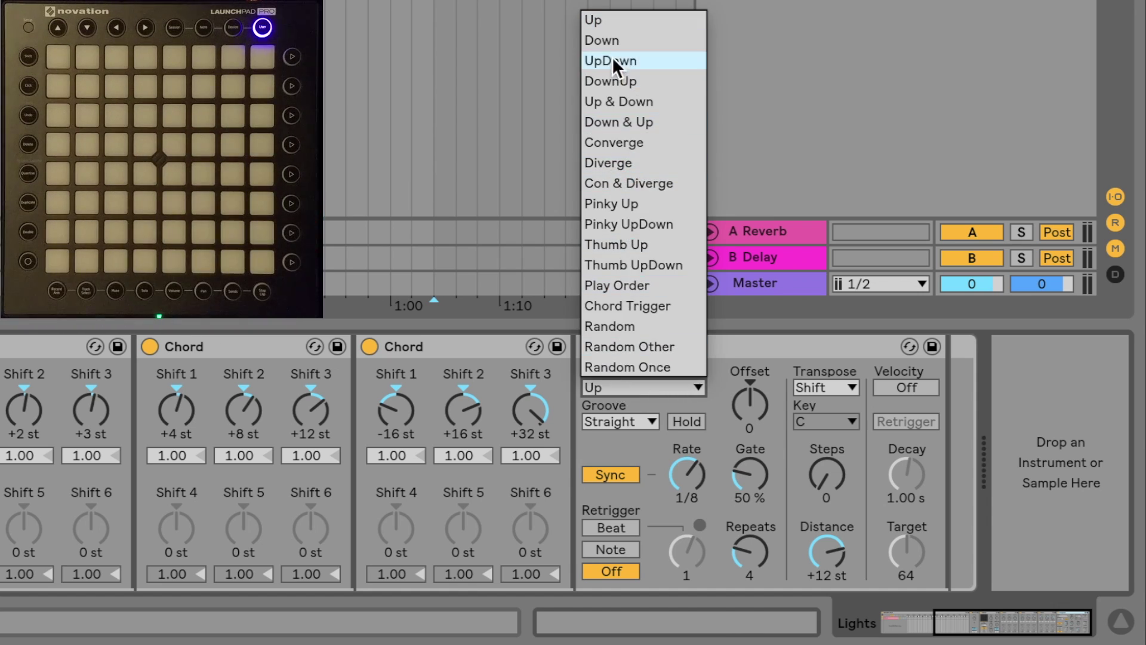
pyautogui.click(606, 39)
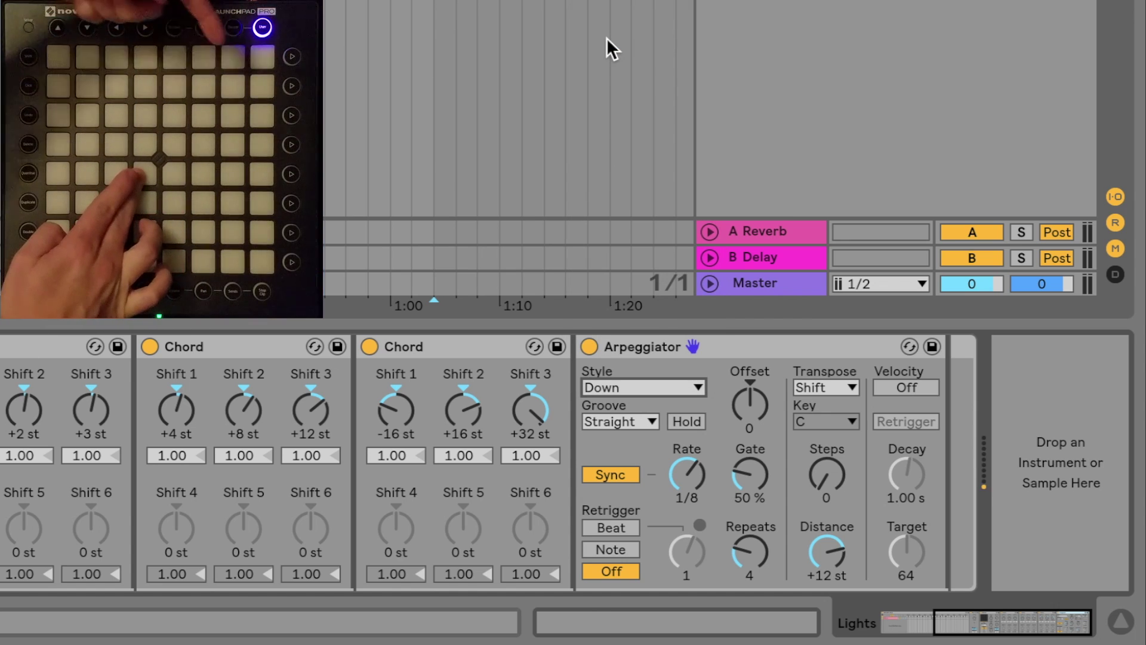
# Step: Set the Arpeggiator to Down & Up style, Gate 100 %, Repeats inf and Rate 1/48, and move it in front of the third Chord effect
pyautogui.click(639, 387)
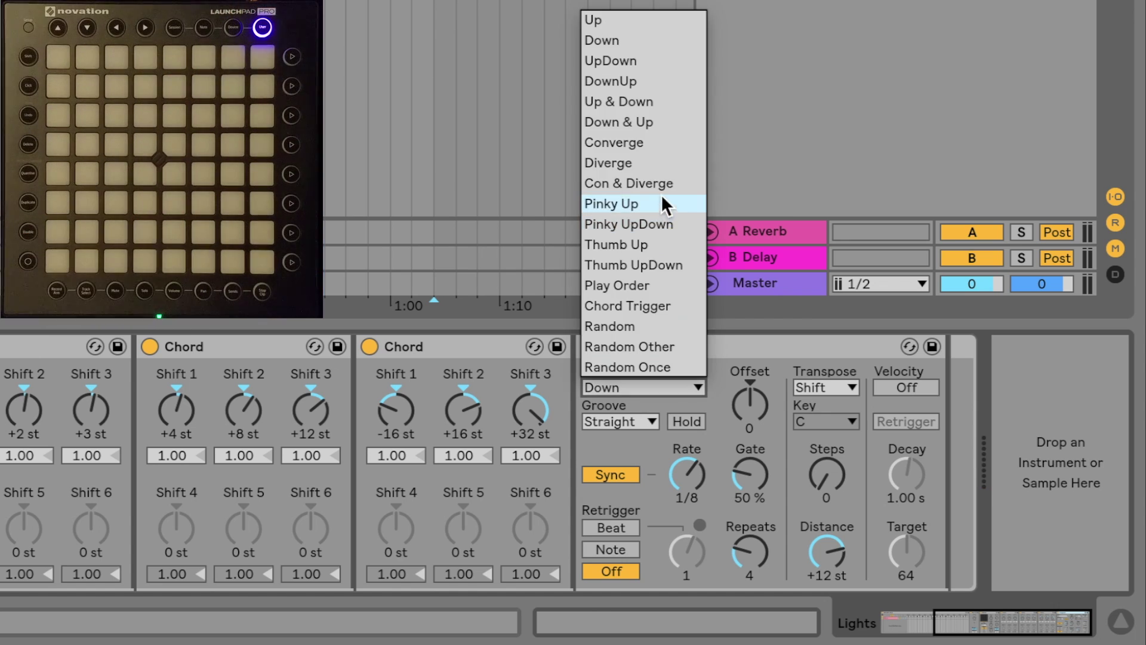
pyautogui.click(635, 123)
pyautogui.moveTo(683, 474); pyautogui.dragTo(683, 496)
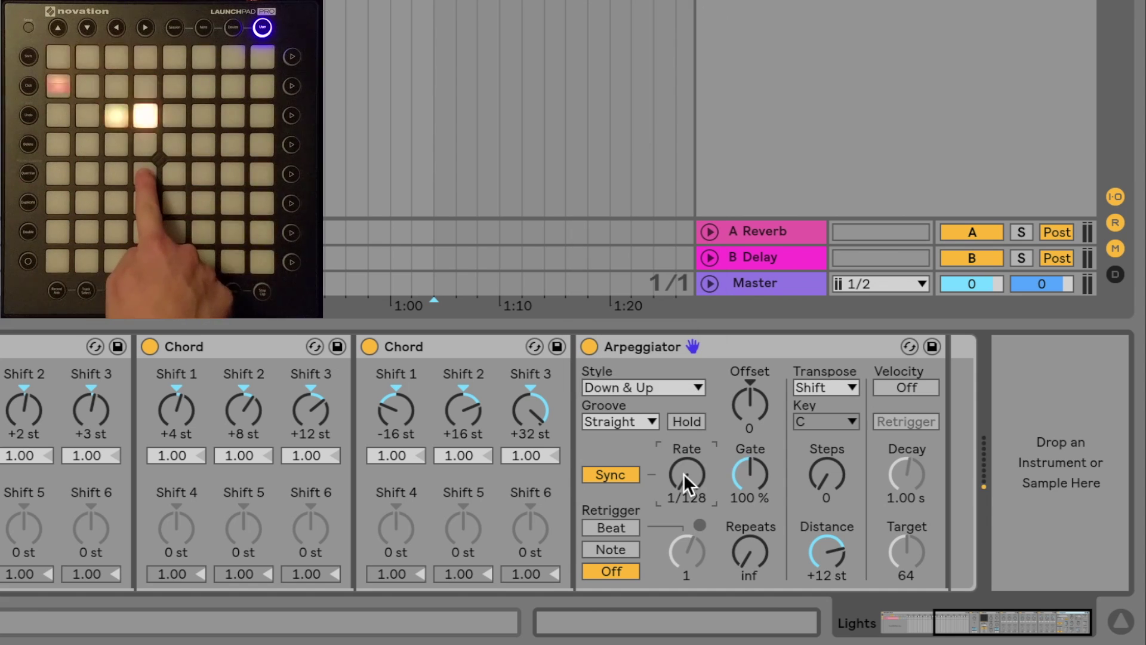
pyautogui.scroll(3, 683, 474)
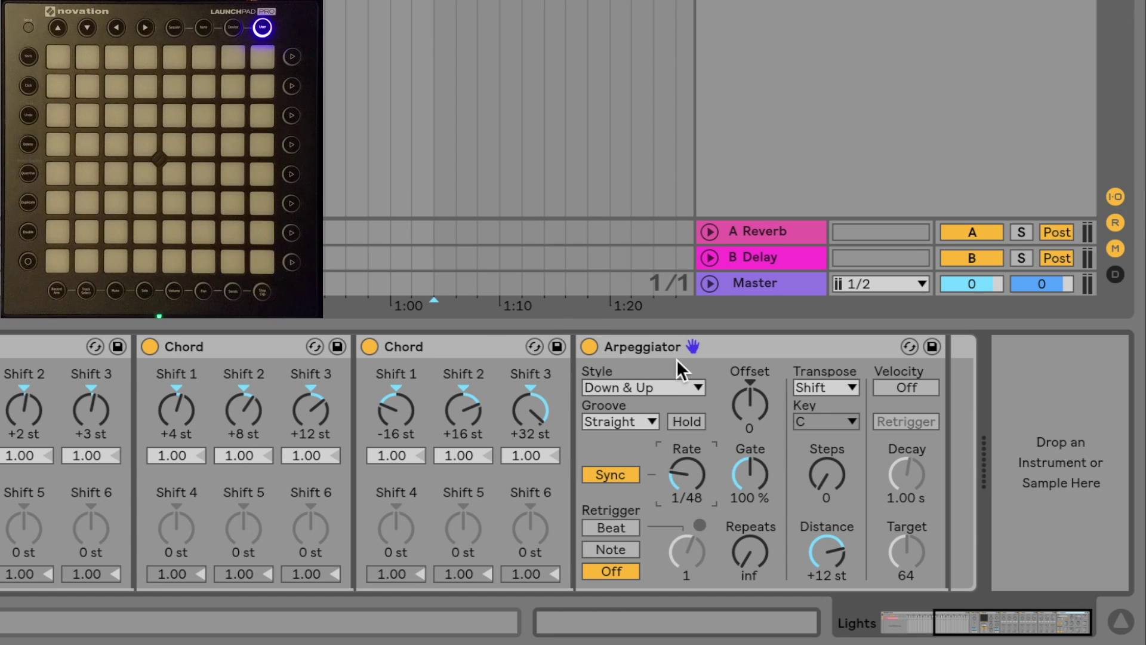
pyautogui.moveTo(689, 356); pyautogui.dragTo(409, 410)
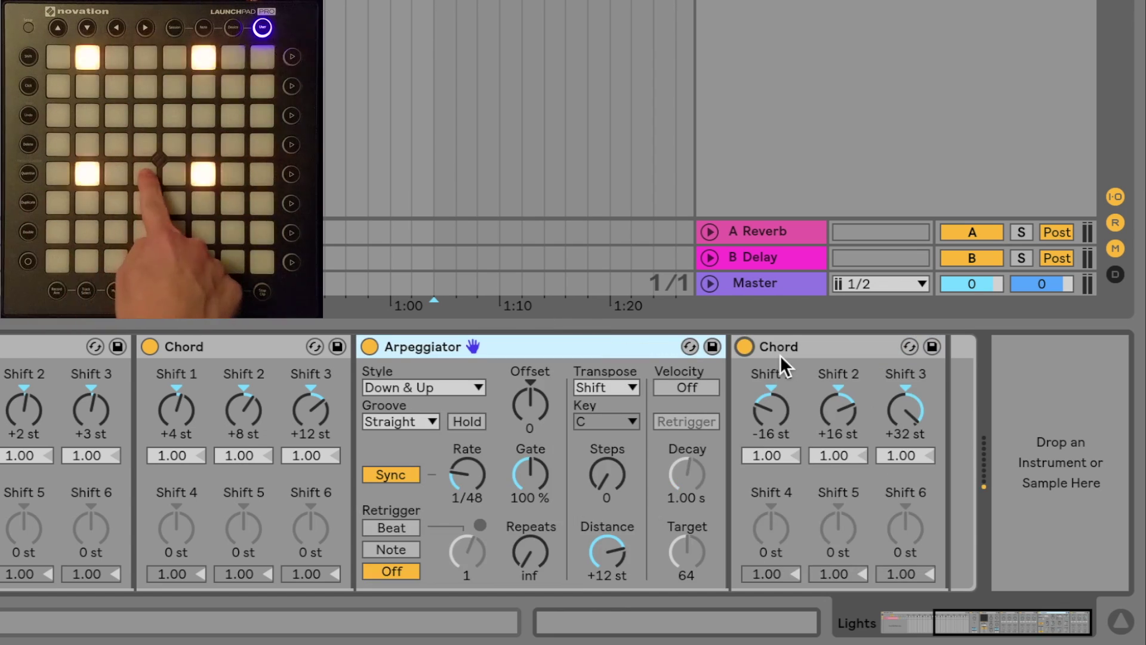
# Step: Try the light pattern with the third Chord effect turned off, and turn the effect back on
pyautogui.click(799, 346)
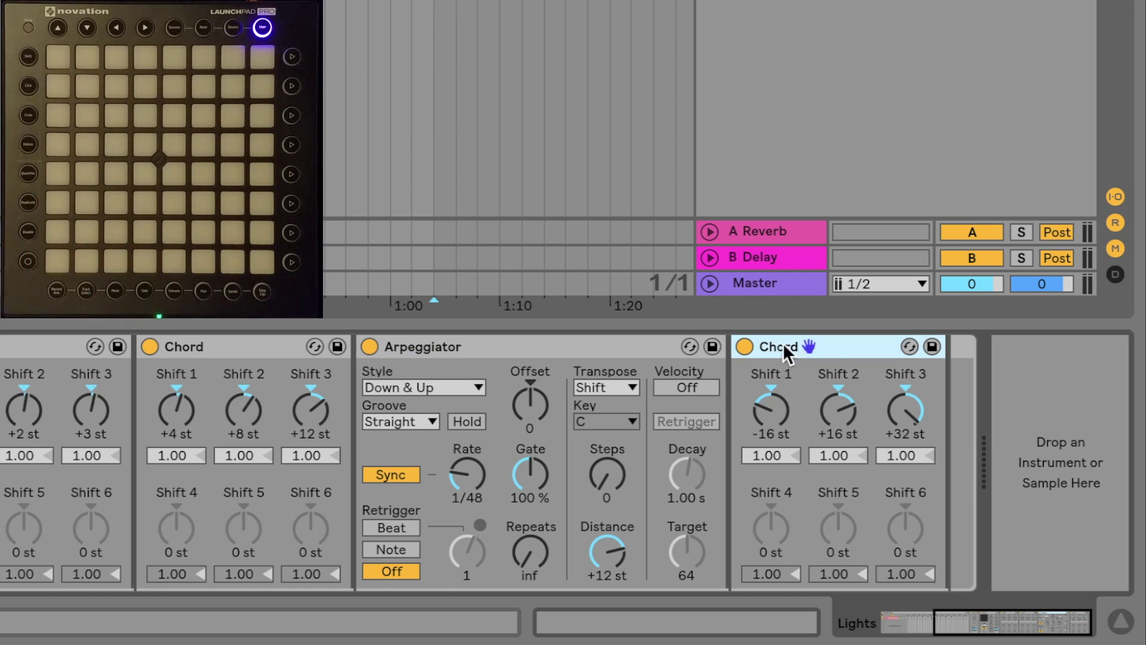
pyautogui.click(745, 346)
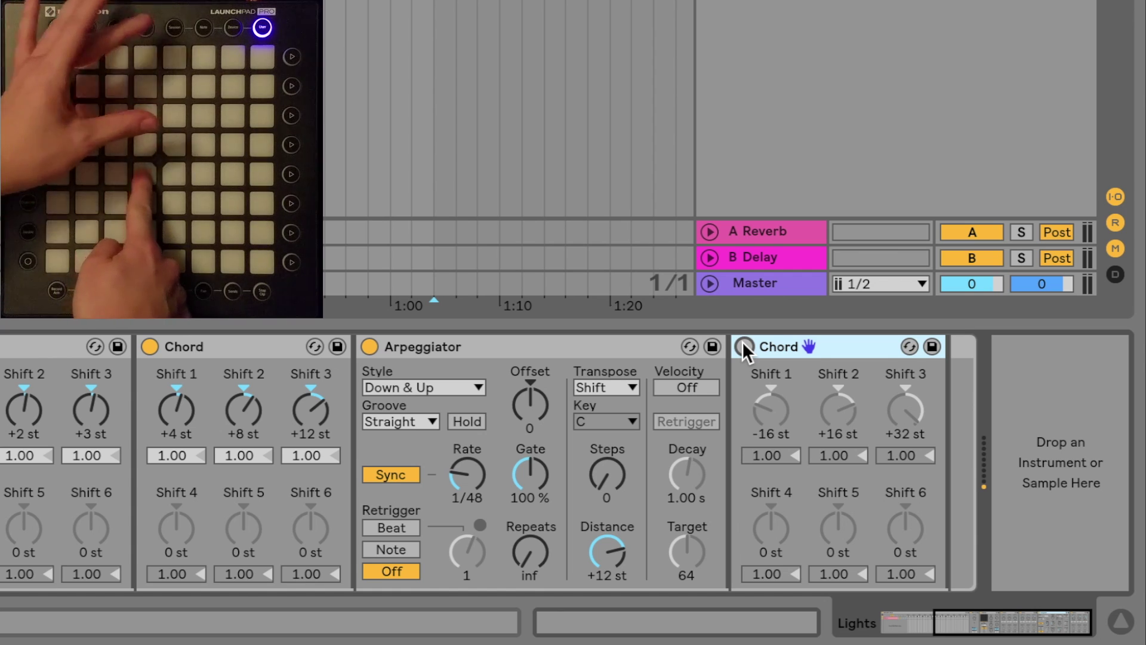
pyautogui.click(743, 346)
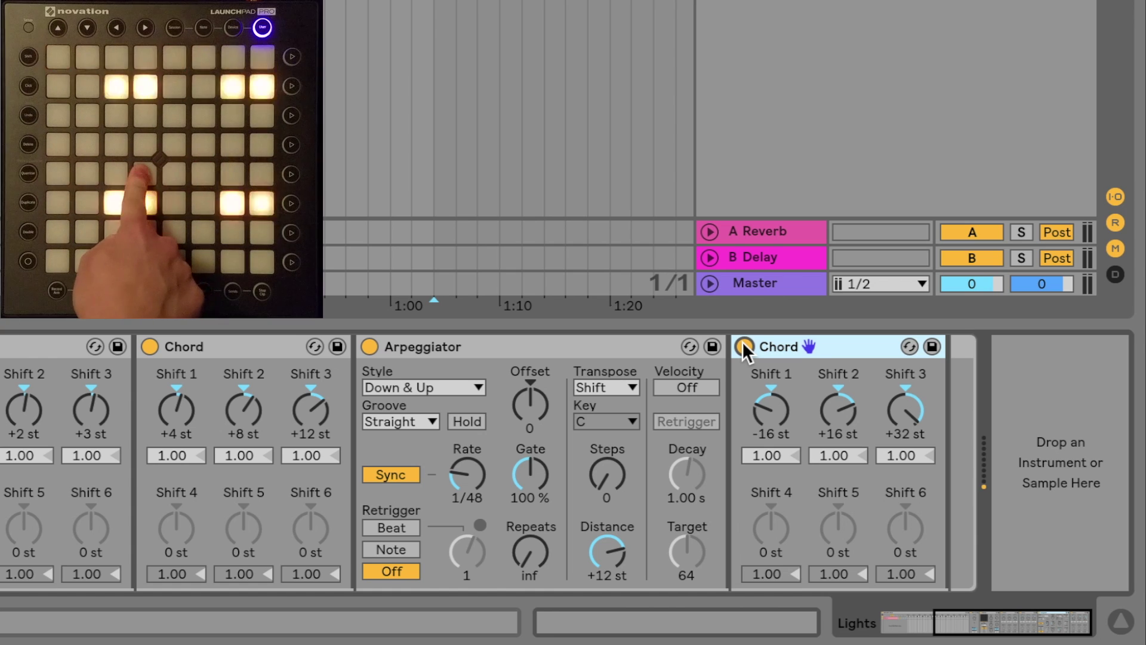
# Step: Try the Arpeggiator in front of the second Chord effect, turning the second and third Chord effects off and back on
pyautogui.click(610, 345)
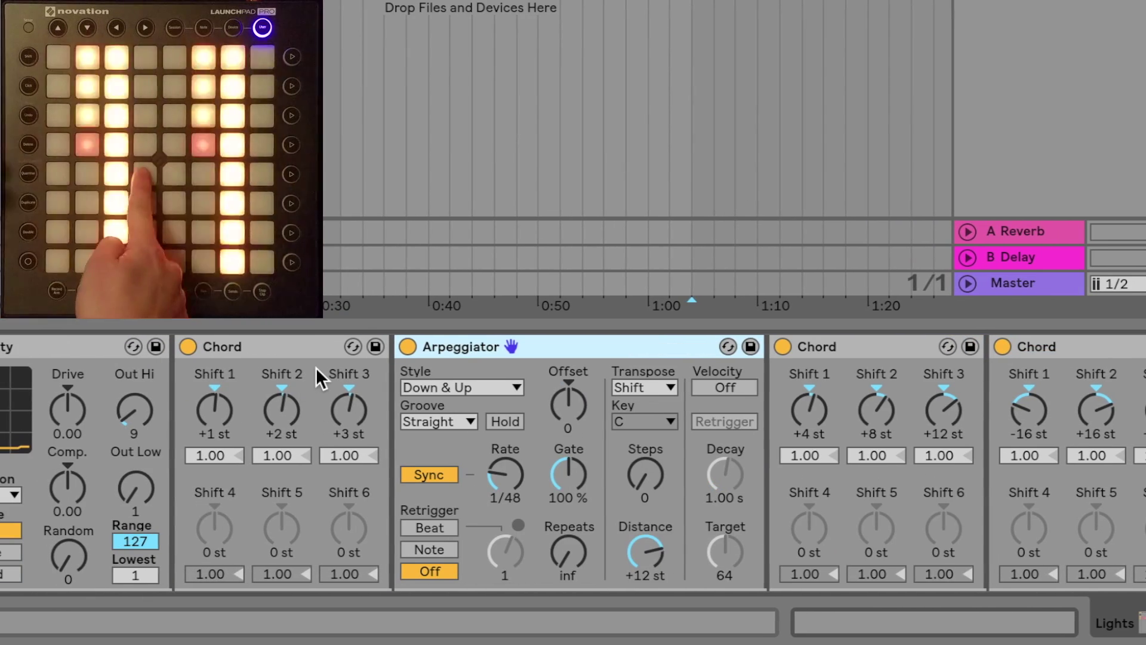
pyautogui.click(783, 347)
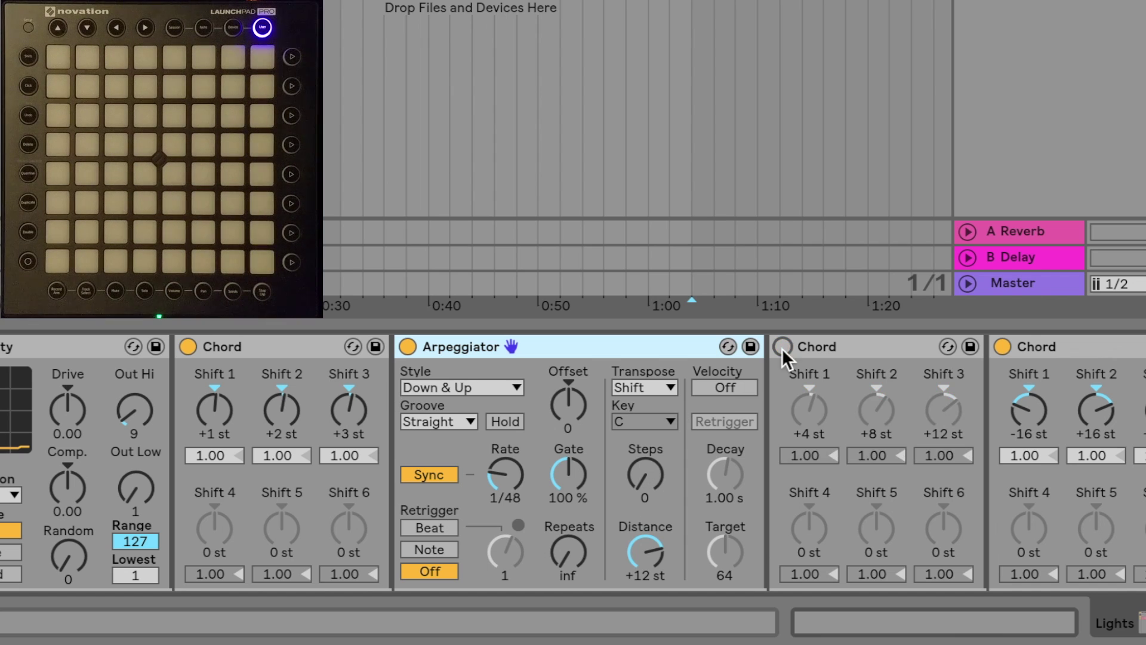
pyautogui.click(998, 348)
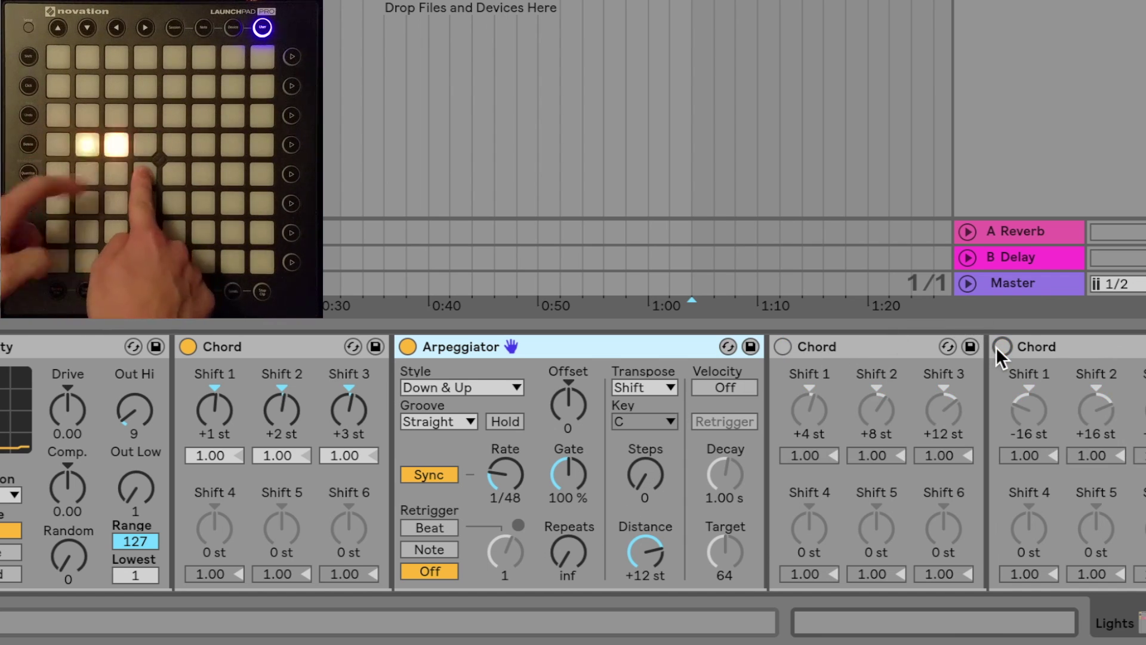
pyautogui.click(779, 346)
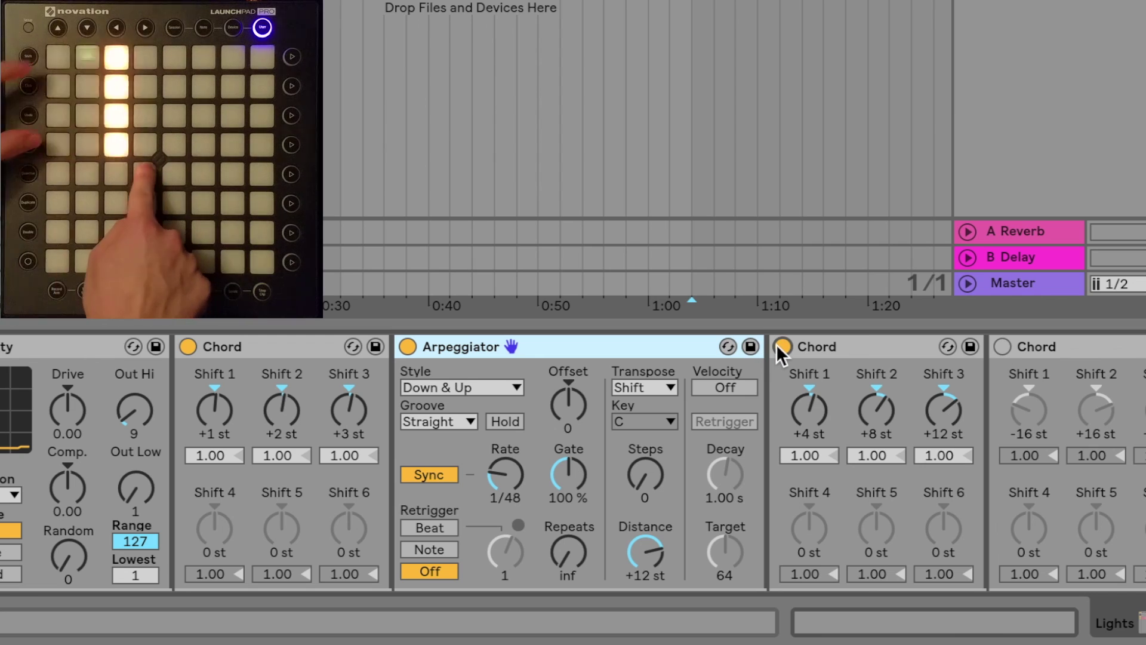
pyautogui.click(996, 345)
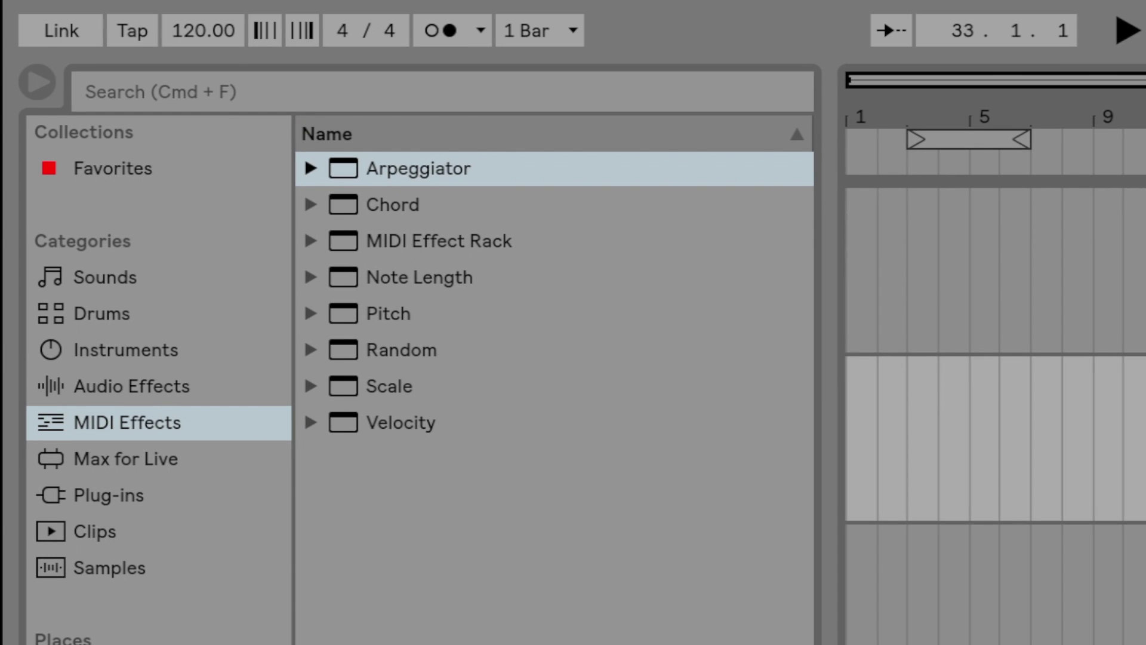
# Step: Add a Note Length effect at the end of the chain and adjust its Length
pyautogui.doubleClick(382, 276)
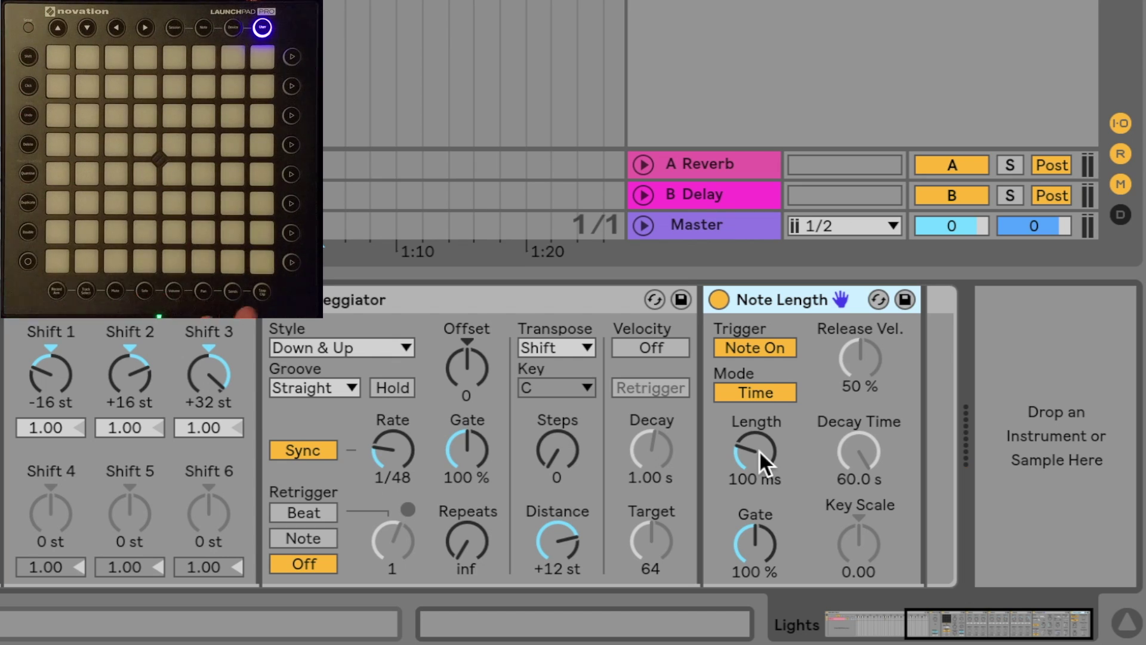
pyautogui.moveTo(758, 449); pyautogui.dragTo(758, 412)
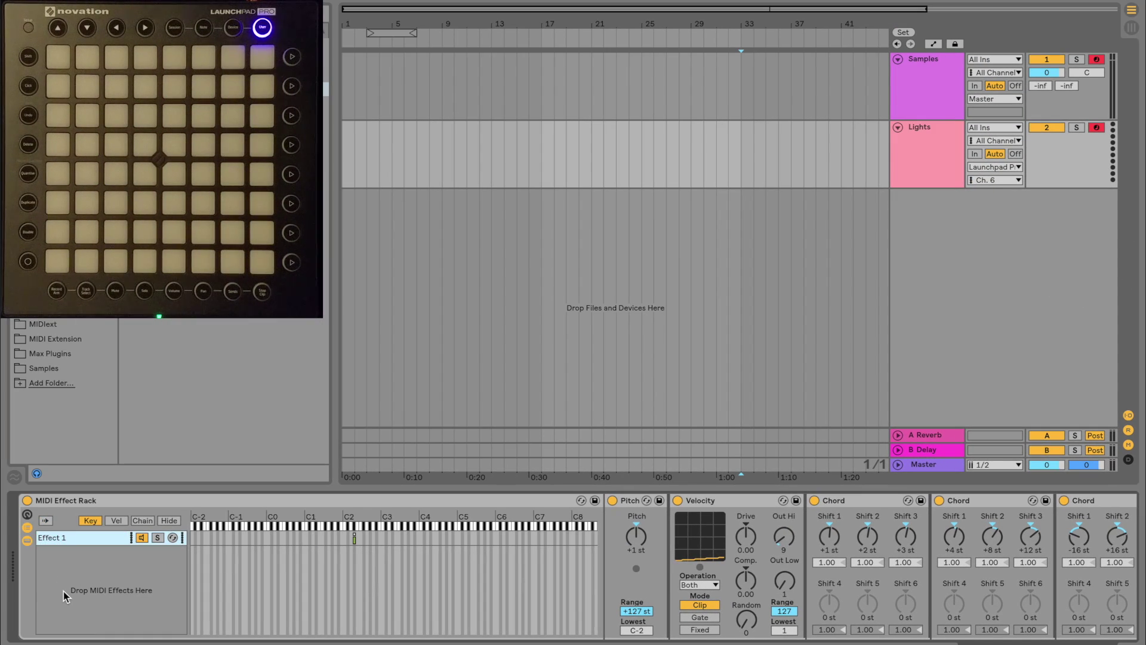
# Step: Create a second chain in the MIDI Effect Rack and restrict its key zone to the single note C1
pyautogui.rightClick(86, 590)
pyautogui.click(140, 641)
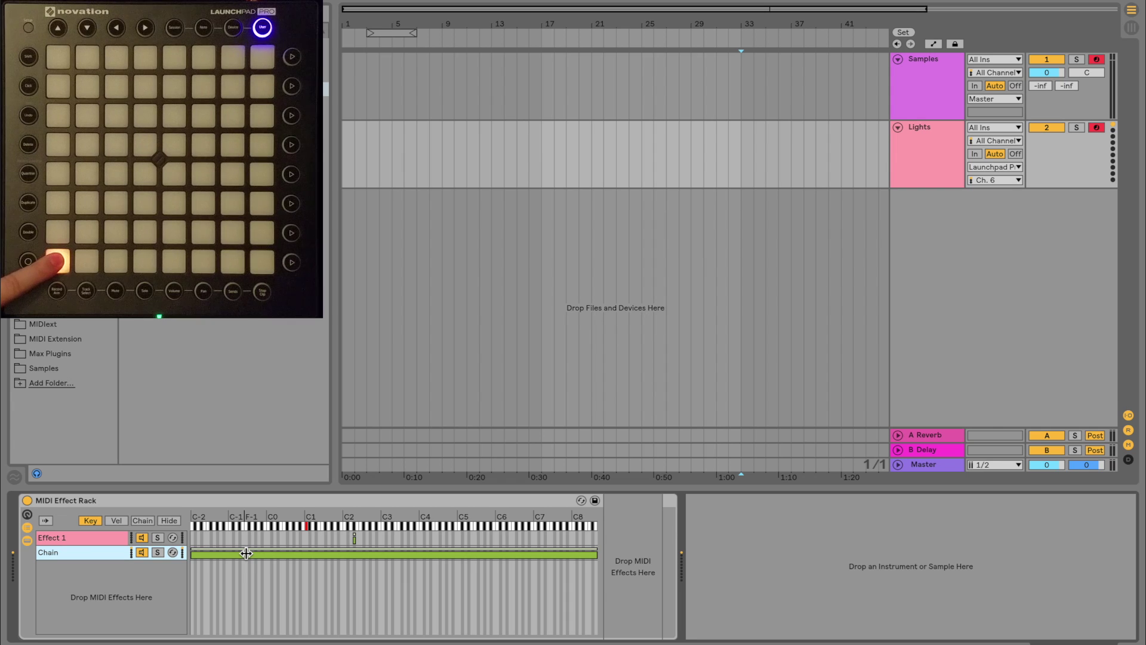
pyautogui.click(273, 556)
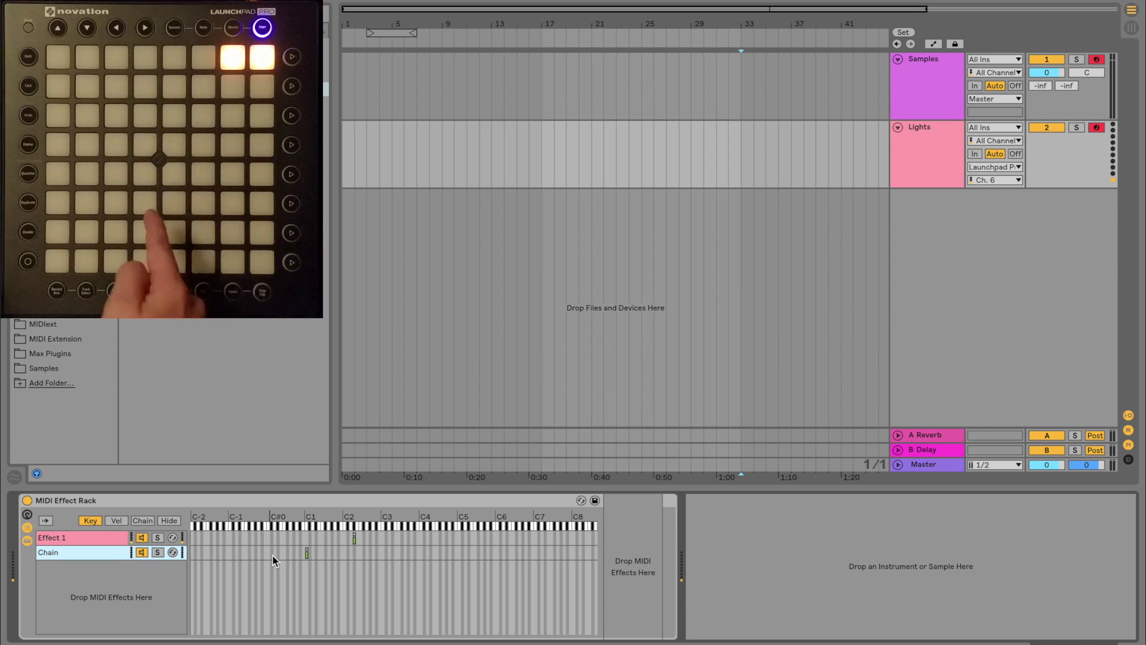
# Step: Add a Chord with shifts of +1, +2 and +3 st to the new chain, followed by a nested MIDI Effect Rack showing its key zones
pyautogui.click(626, 558)
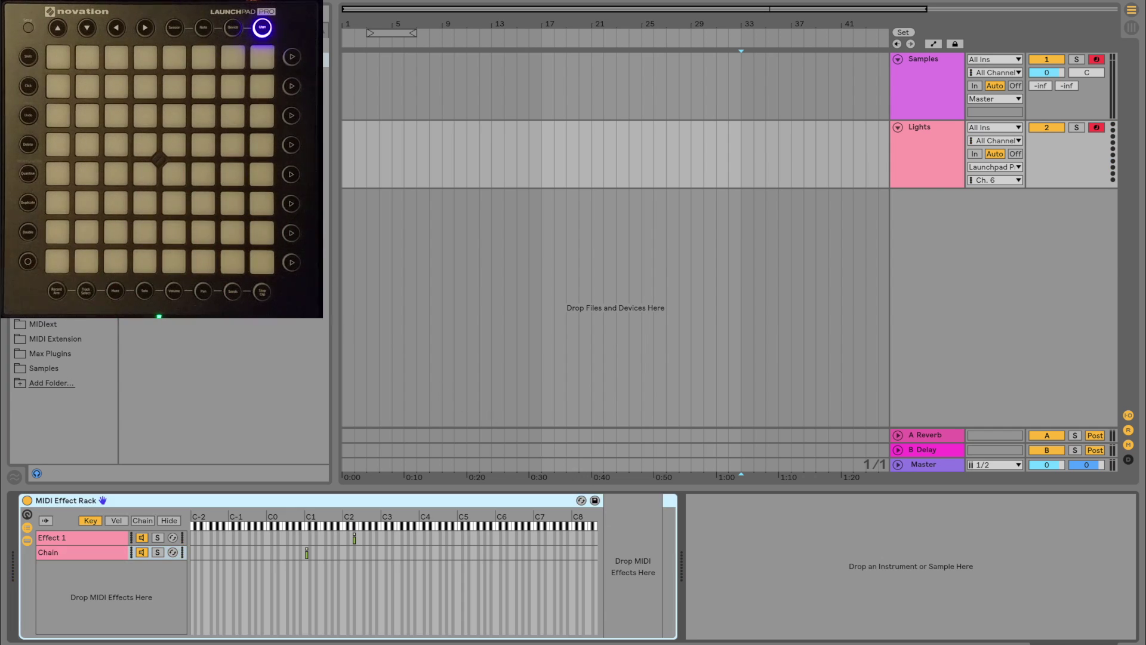
pyautogui.press('Return')
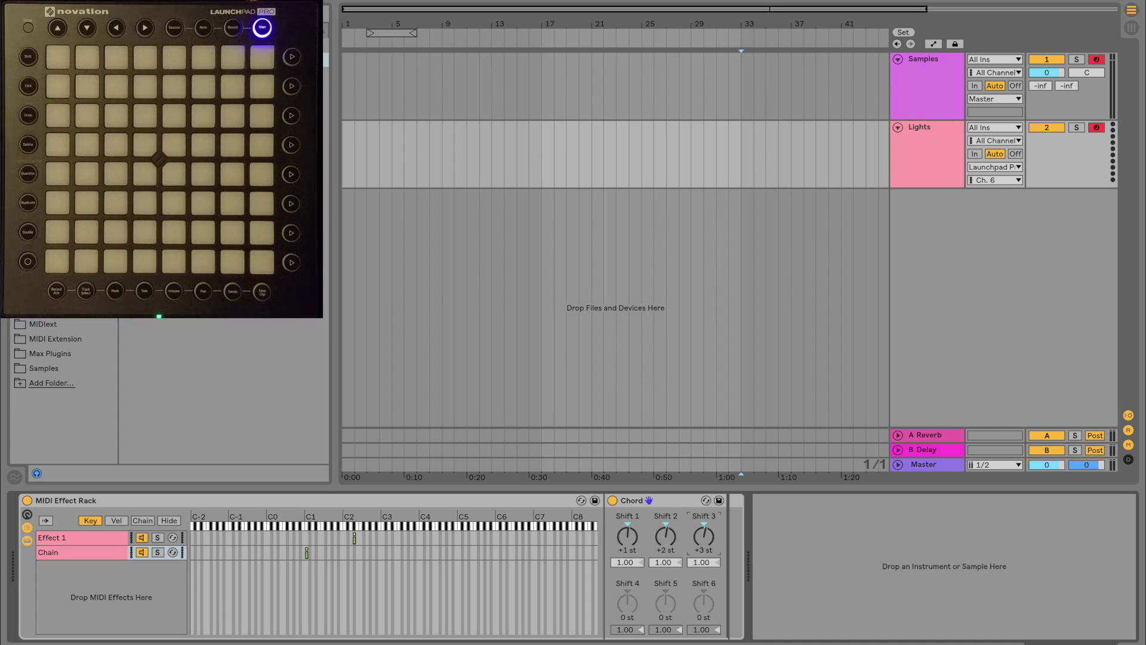
pyautogui.moveTo(620, 439); pyautogui.dragTo(733, 532)
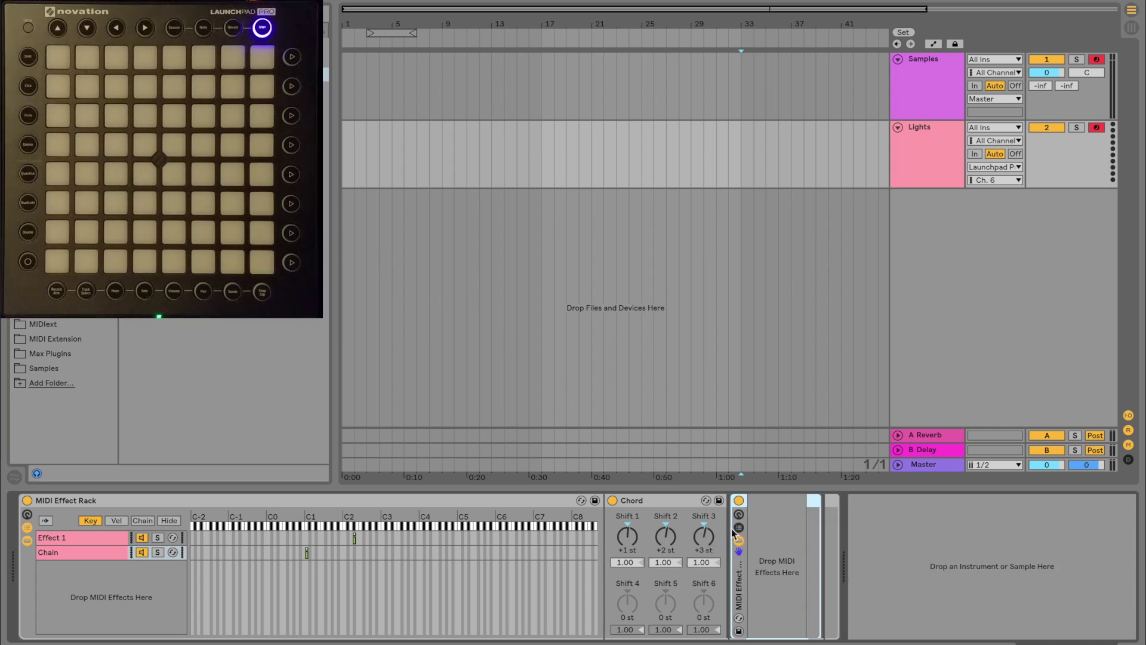
pyautogui.click(740, 530)
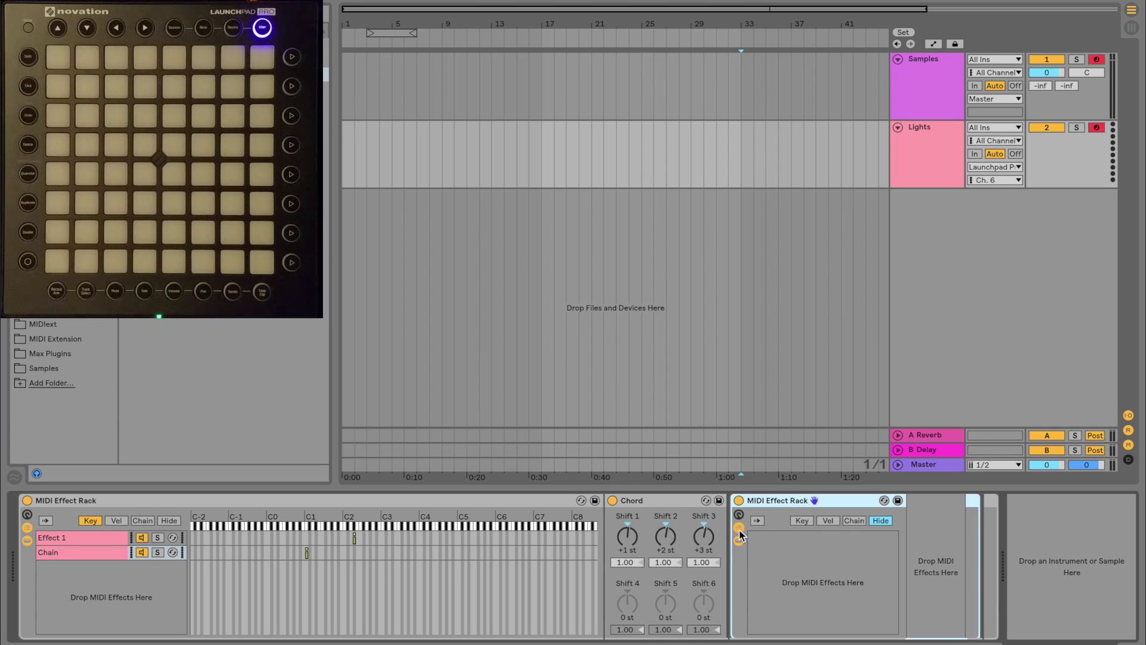
pyautogui.click(809, 523)
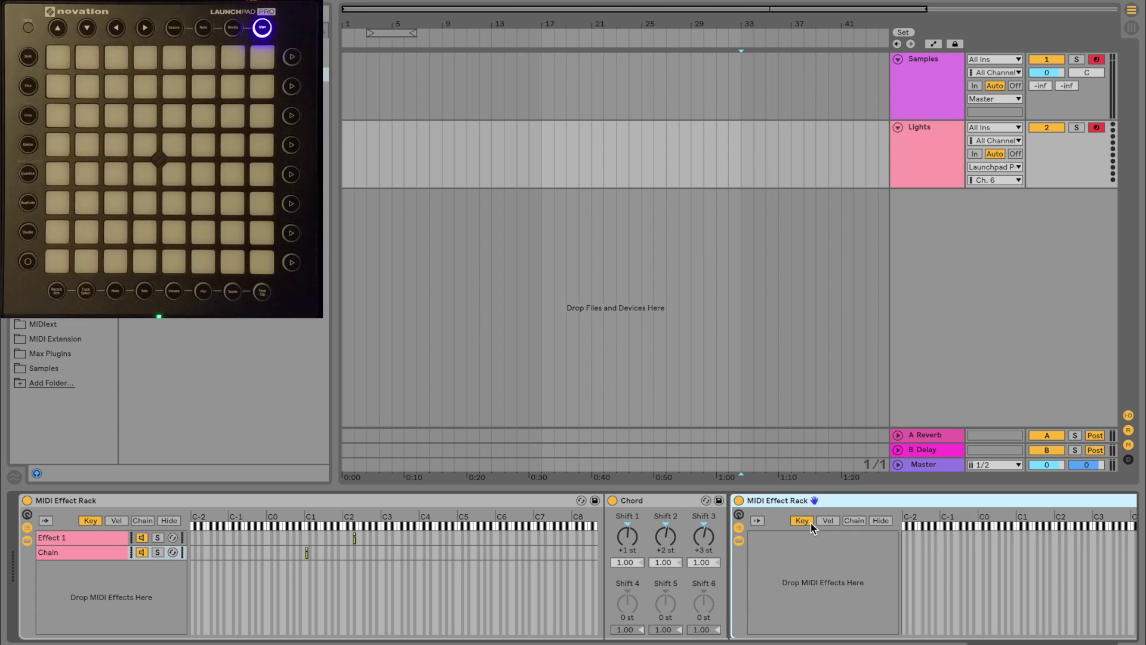
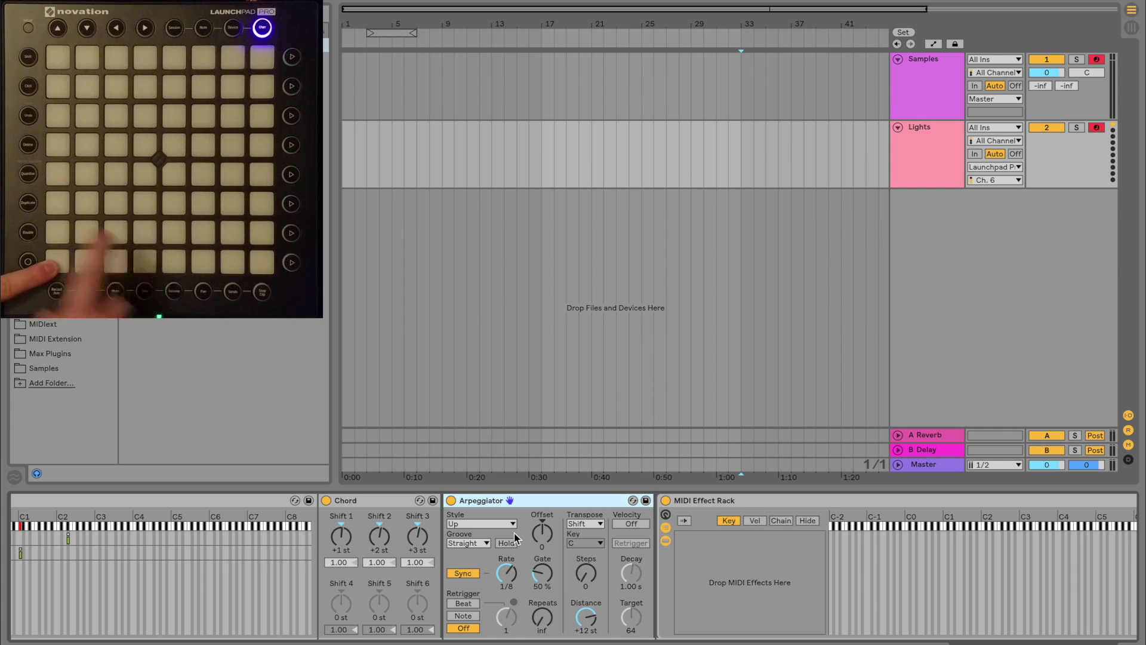
# Step: Set the Arpeggiator's Gate to 100 % and create a chain in the nested rack whose key zone starts at C1
pyautogui.hscroll(5, 559, 554)
pyautogui.hscroll(2, 559, 554)
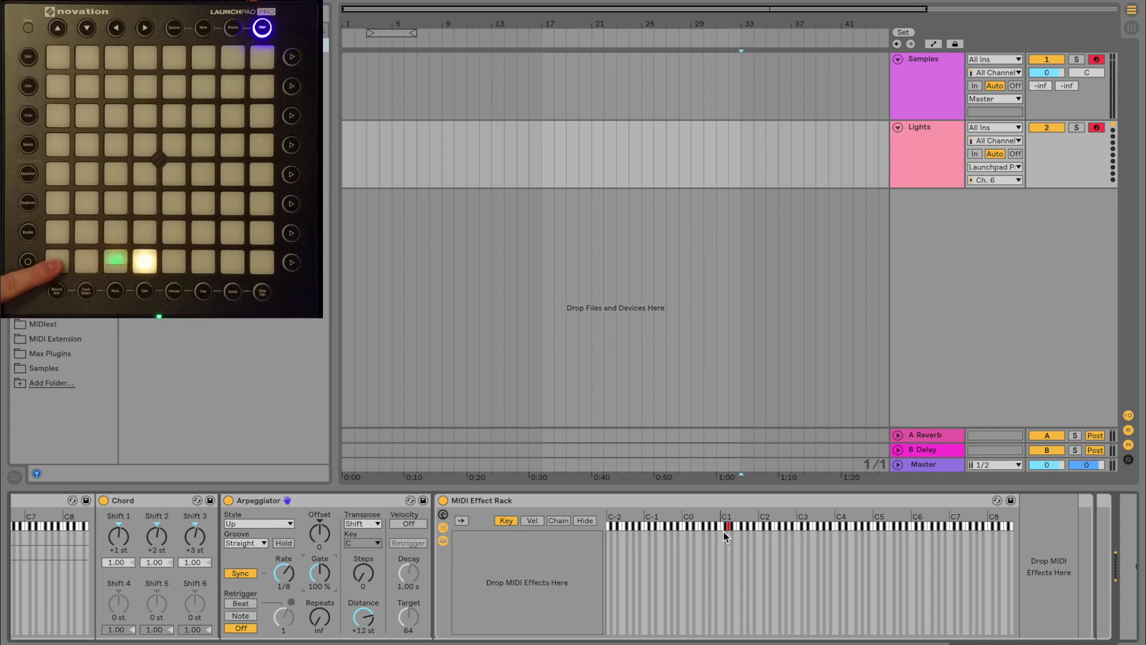
pyautogui.rightClick(530, 585)
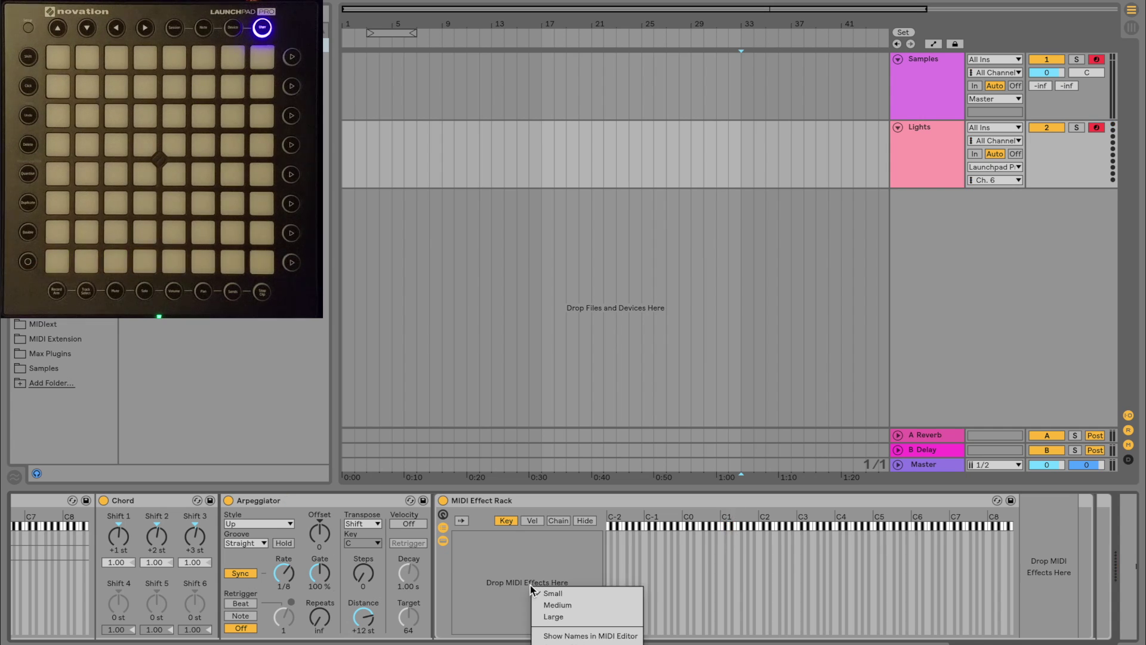
pyautogui.click(567, 644)
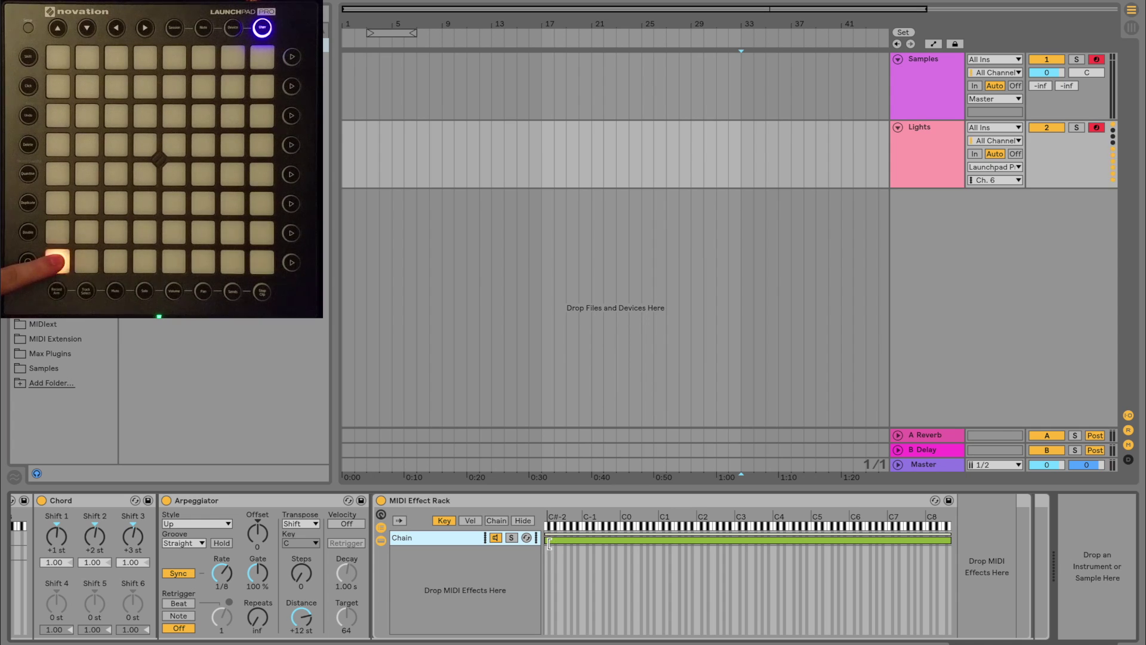
pyautogui.moveTo(548, 540); pyautogui.dragTo(661, 554)
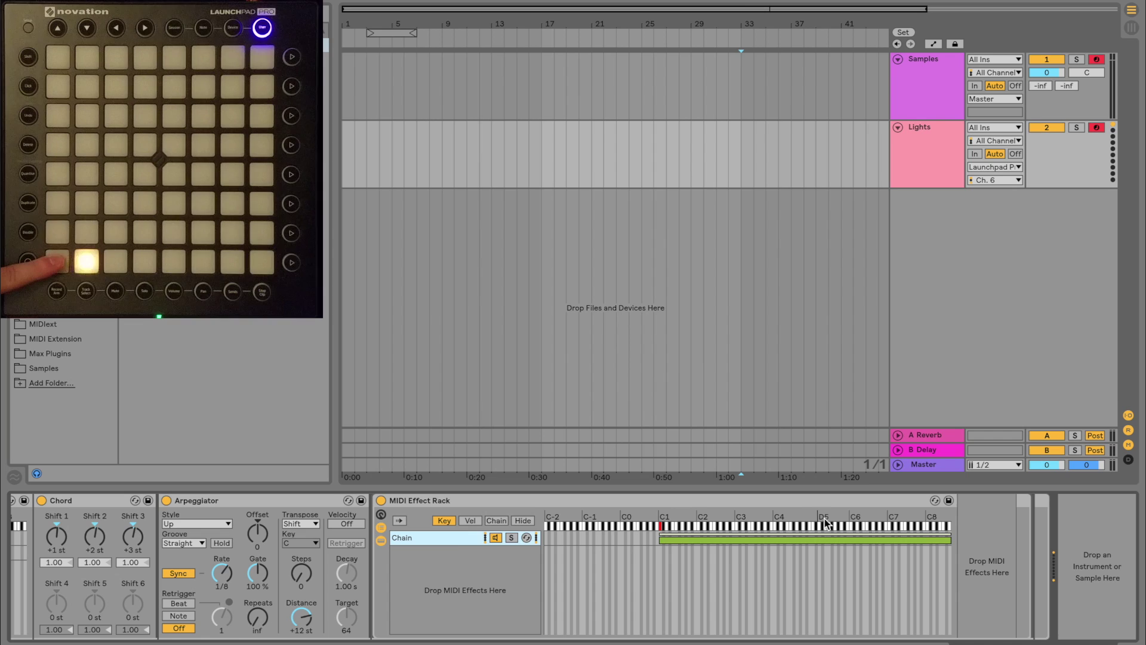
# Step: Duplicate the nested rack's chain into four chains with single-note key zones at C1, C#1, D1 and D#1
pyautogui.hotkey('ctrl', 'd')
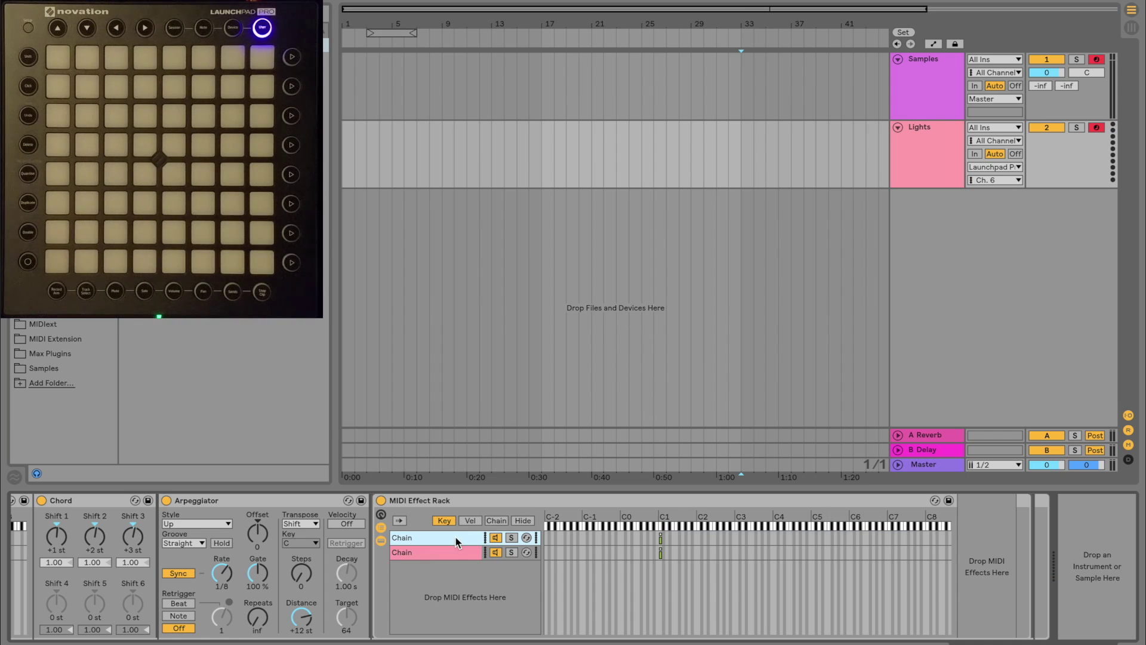
pyautogui.moveTo(660, 552); pyautogui.dragTo(664, 552)
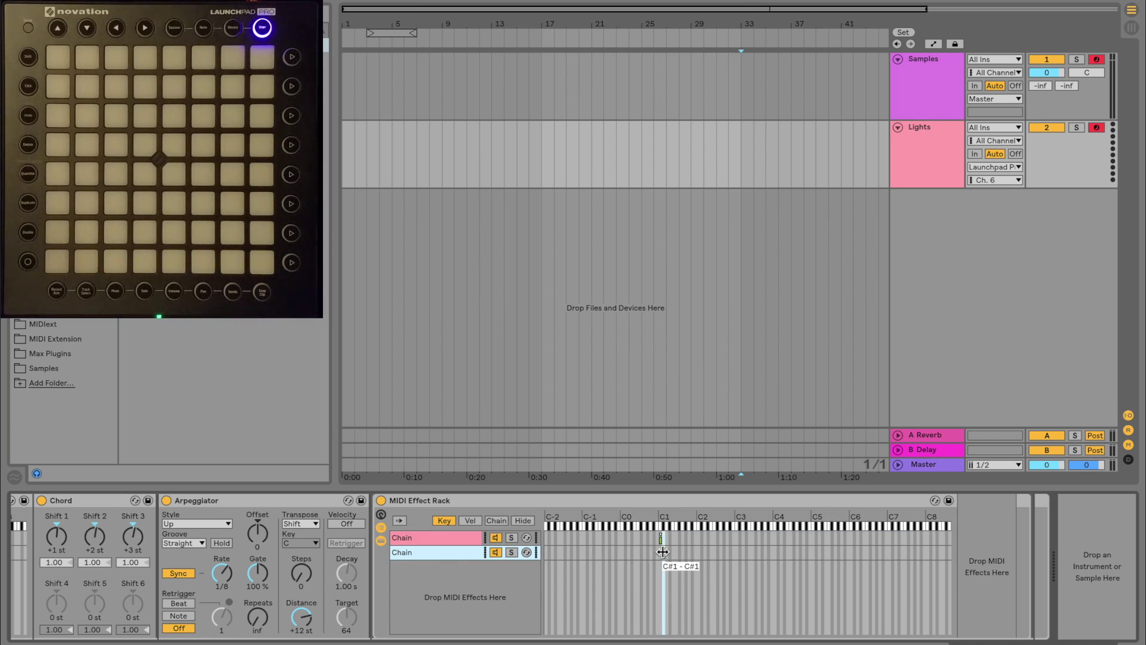
pyautogui.click(426, 538)
pyautogui.keyDown('shift'); pyautogui.click(421, 553); pyautogui.keyUp('shift')
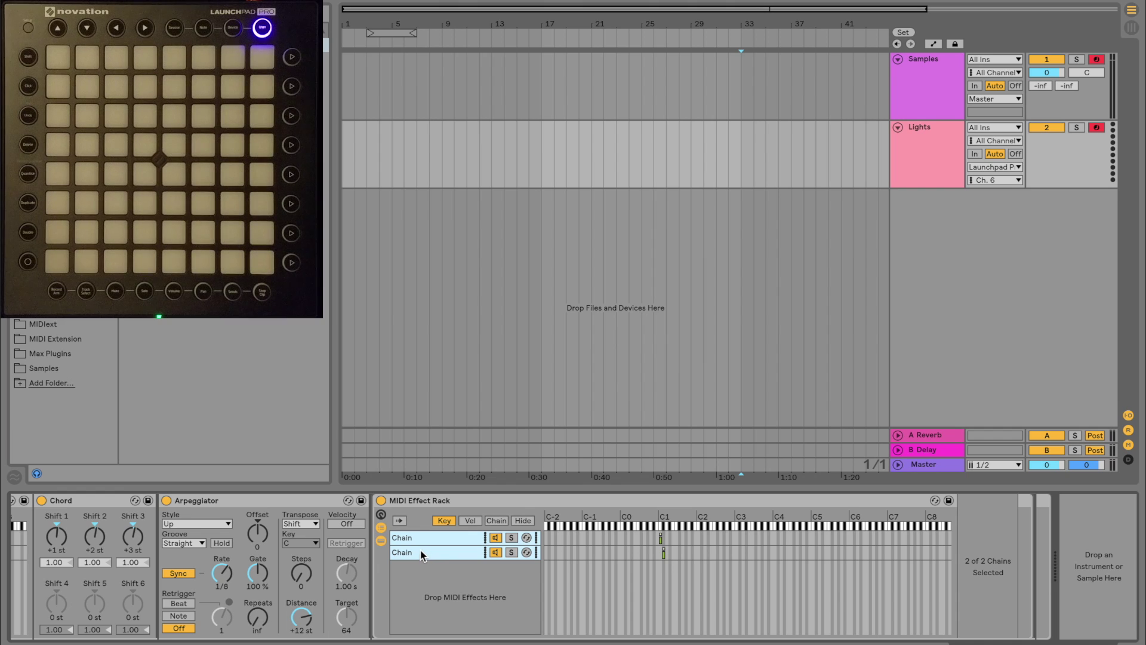
pyautogui.hotkey('ctrl', 'd')
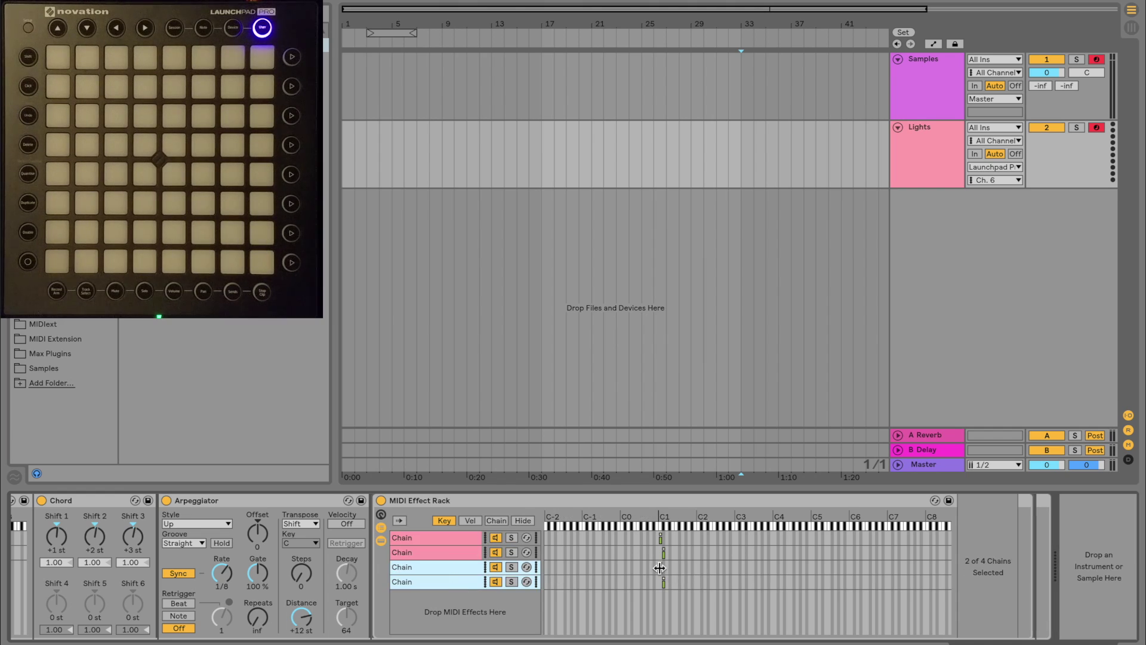
pyautogui.moveTo(660, 568); pyautogui.dragTo(665, 568)
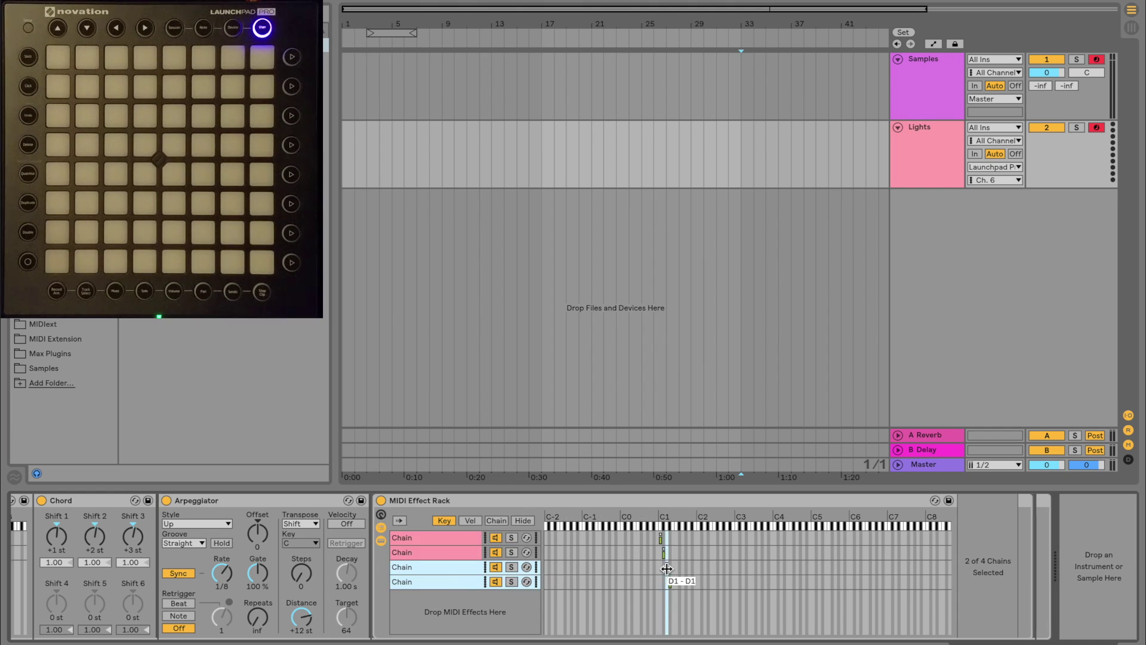
pyautogui.click(552, 565)
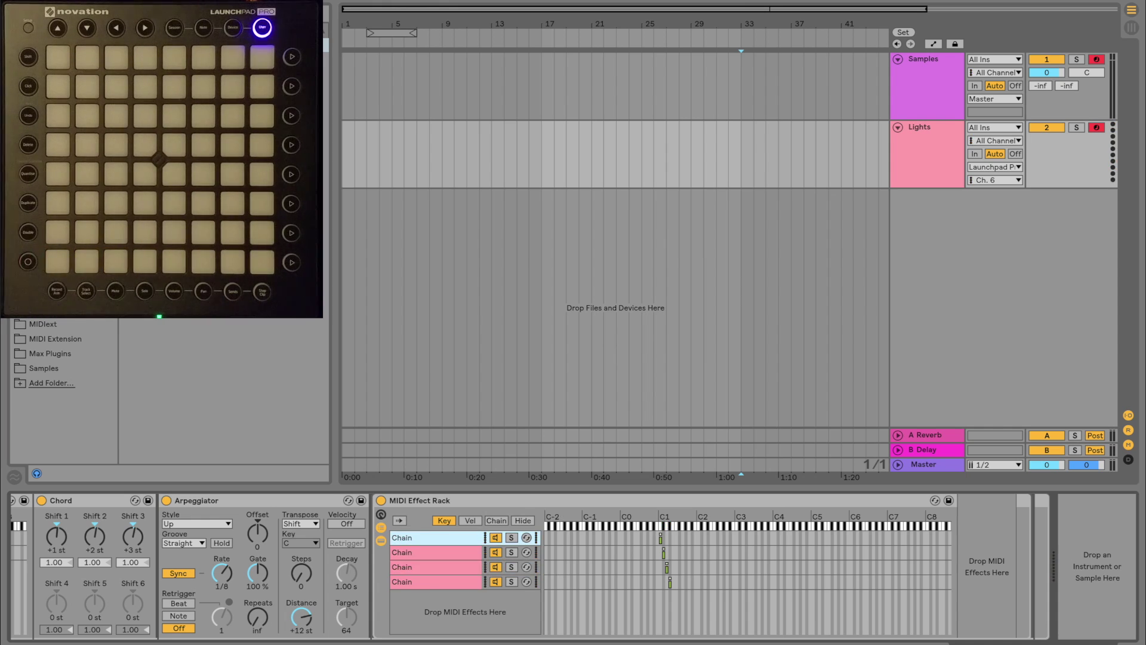
# Step: Add a Chord effect to the first nested chain with shifts of +4, +8 and +12 st
pyautogui.click(987, 571)
pyautogui.hotkey('ctrl', 'v')
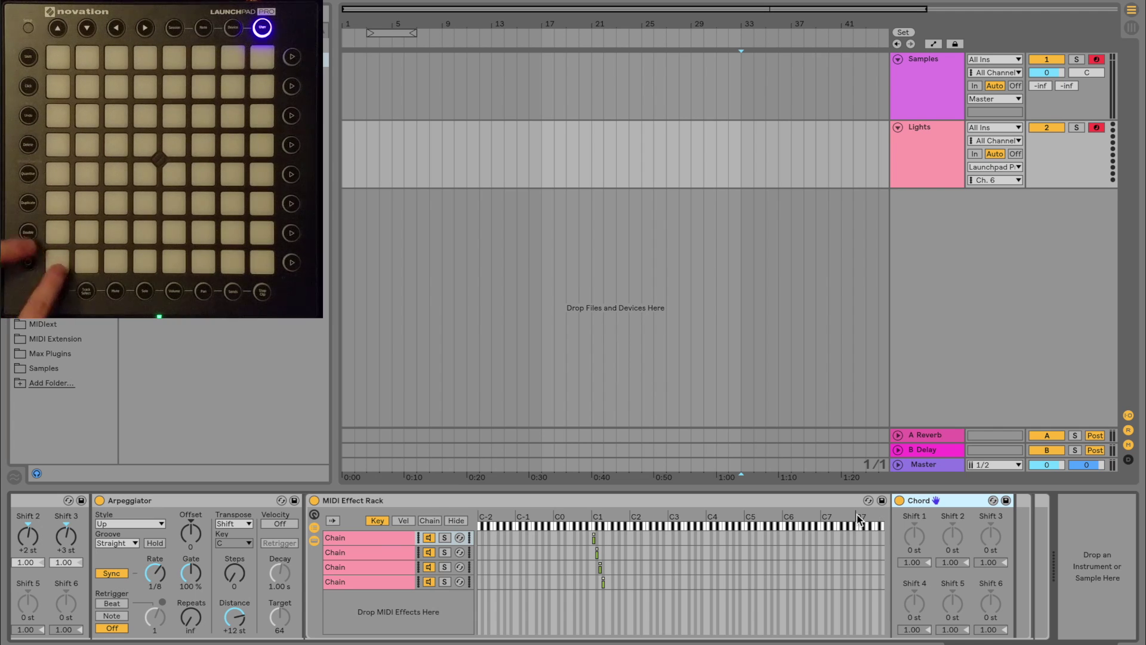
pyautogui.click(932, 539)
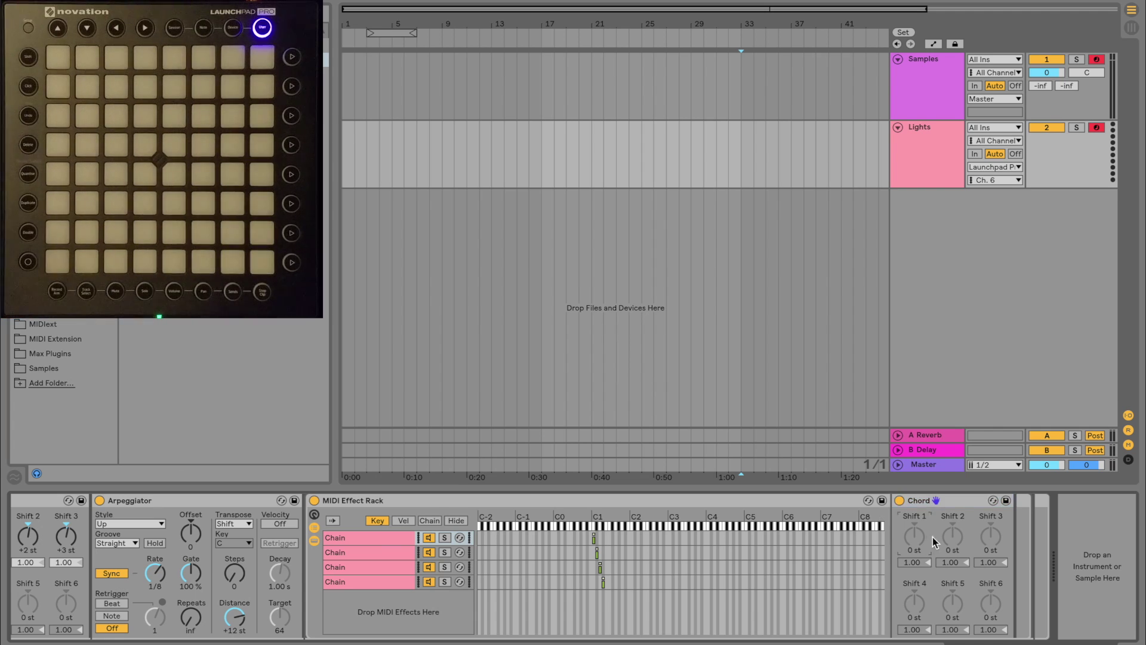
pyautogui.moveTo(957, 539); pyautogui.dragTo(957, 519)
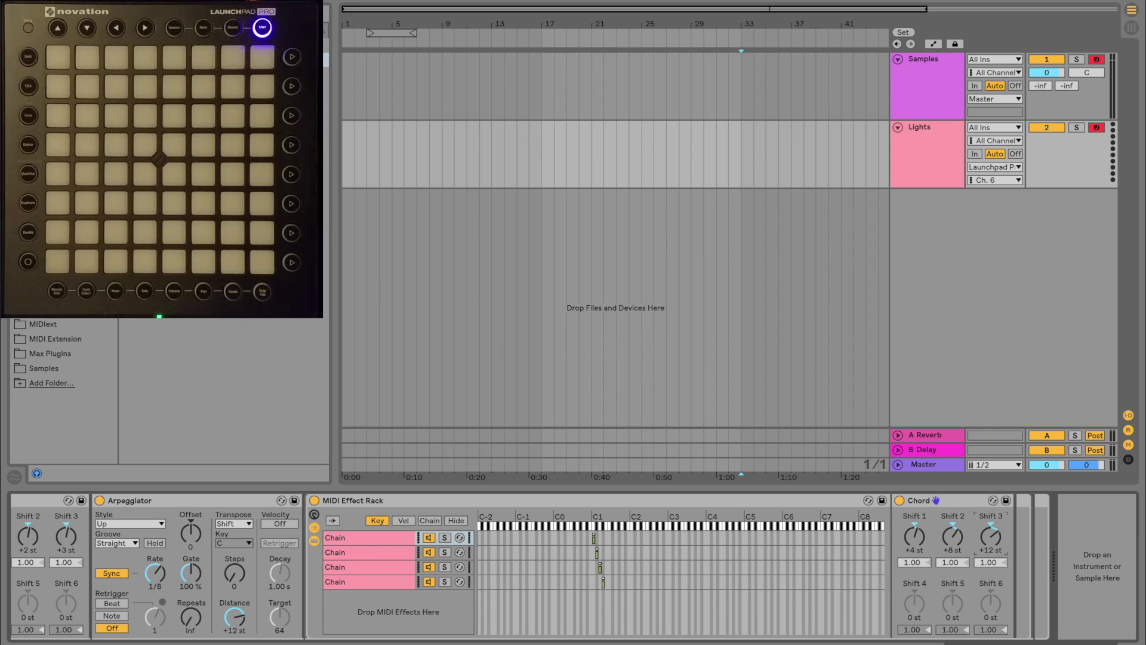
# Step: Add a second Chord with Shift 1 at +16 st and an Arpeggiator with Hold on, Rate 1/16, Gate 100 % and Repeats 1
pyautogui.moveTo(1016, 564); pyautogui.dragTo(1018, 566)
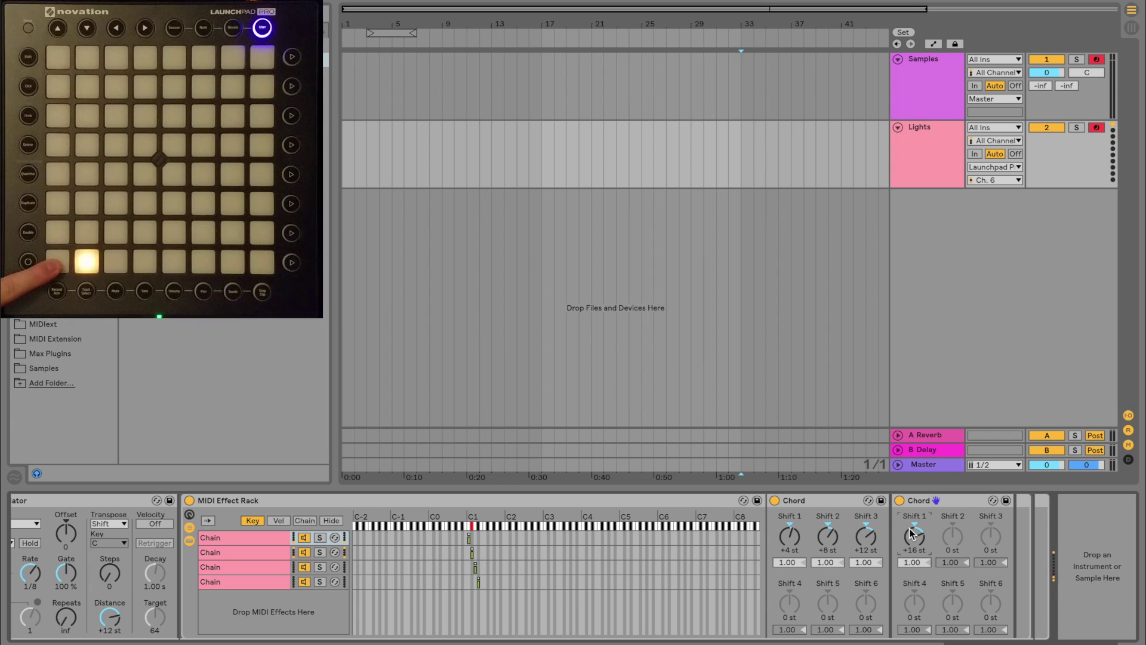
pyautogui.moveTo(854, 481); pyautogui.dragTo(1021, 568)
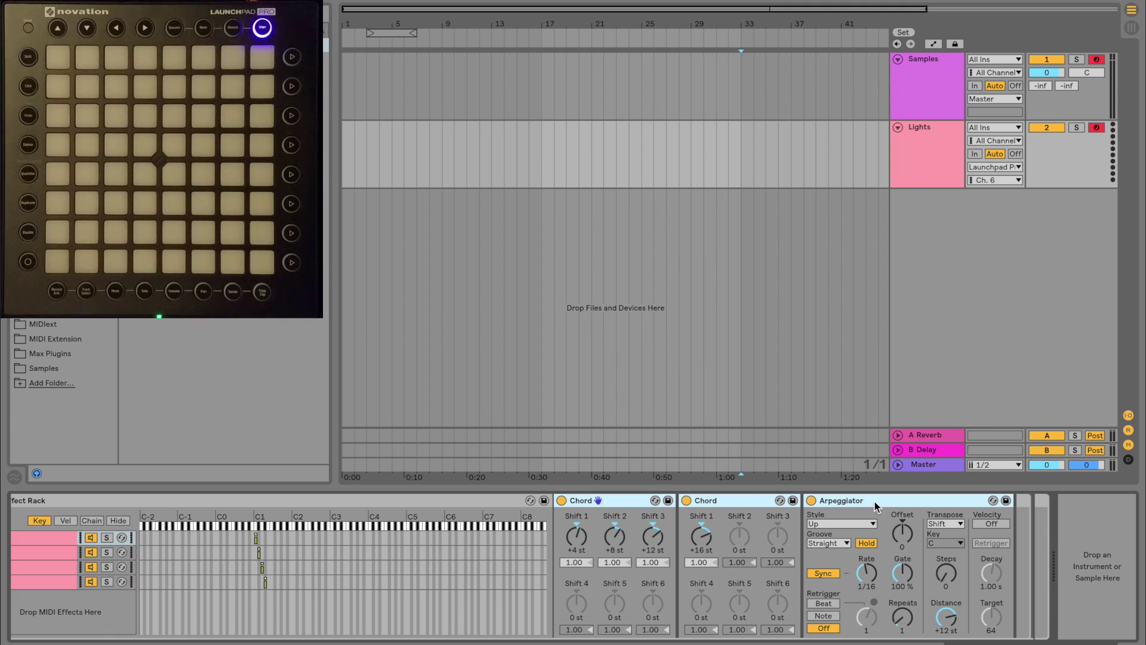
# Step: Copy the two Chord effects and the Arpeggiator from the first nested chain into the other nested chains
pyautogui.hscroll(-3, 298, 561)
pyautogui.click(198, 554)
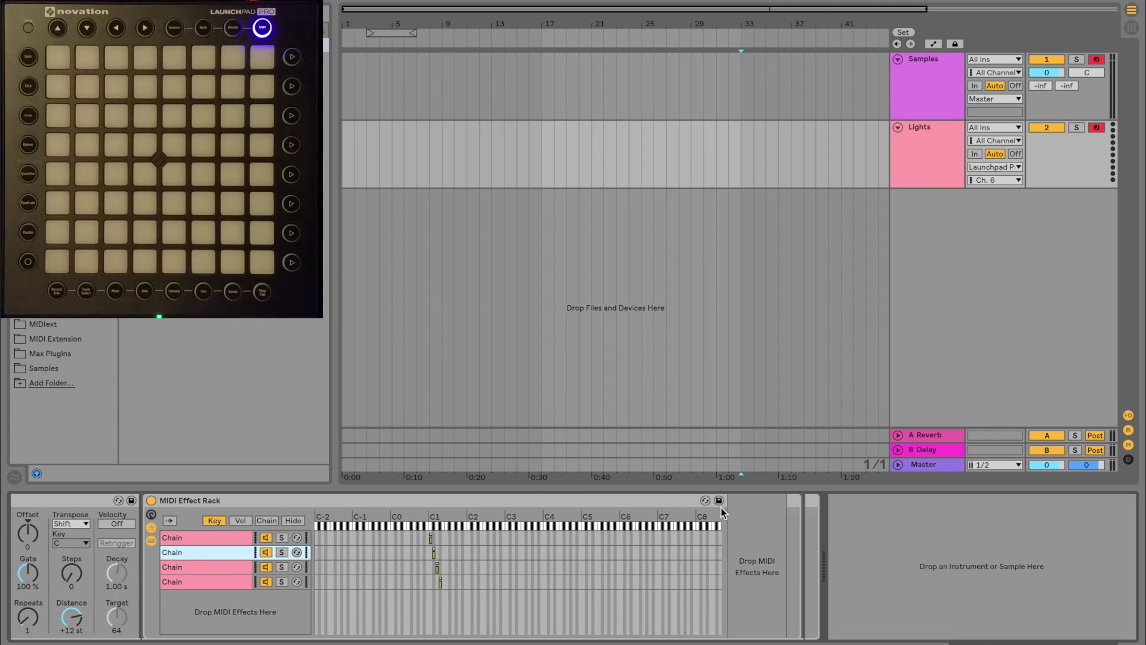
pyautogui.click(689, 541)
pyautogui.click(156, 582)
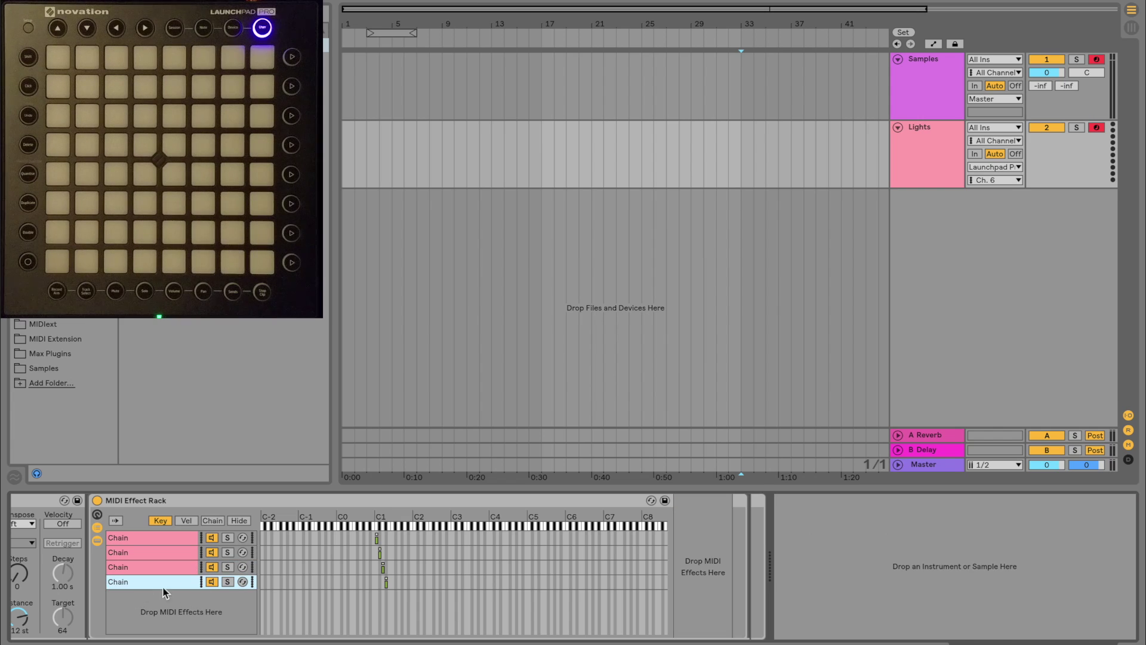
pyautogui.click(705, 550)
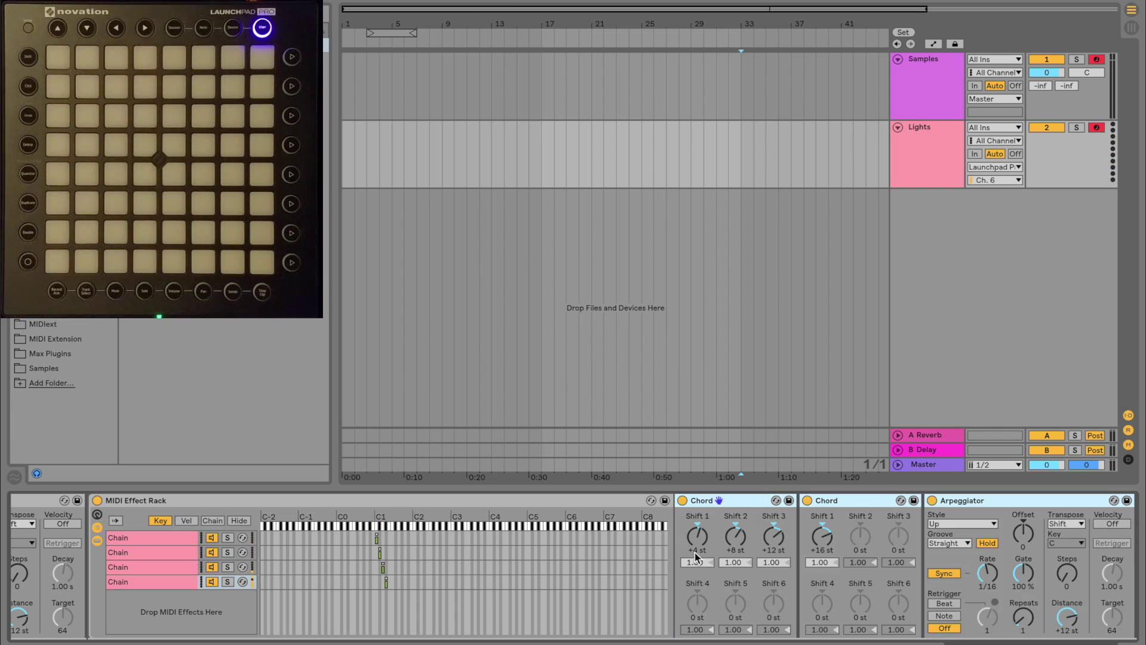
# Step: Set the Rate of the first nested chain's Arpeggiator to 1/32
pyautogui.moveTo(876, 582); pyautogui.dragTo(876, 575)
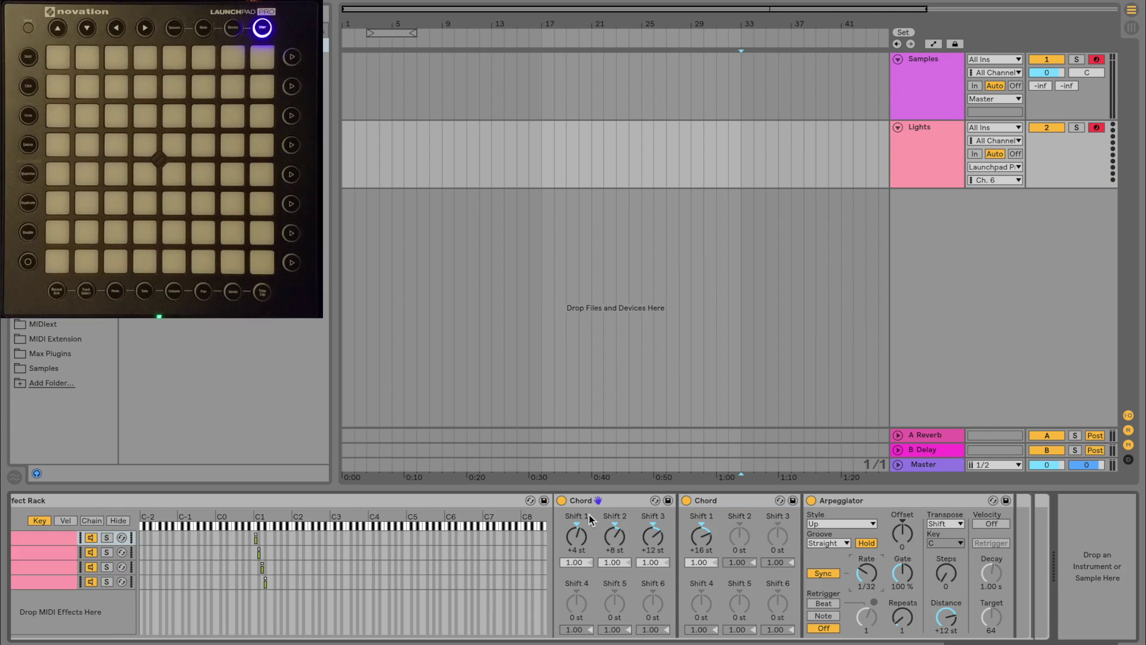
pyautogui.hscroll(-3, 589, 518)
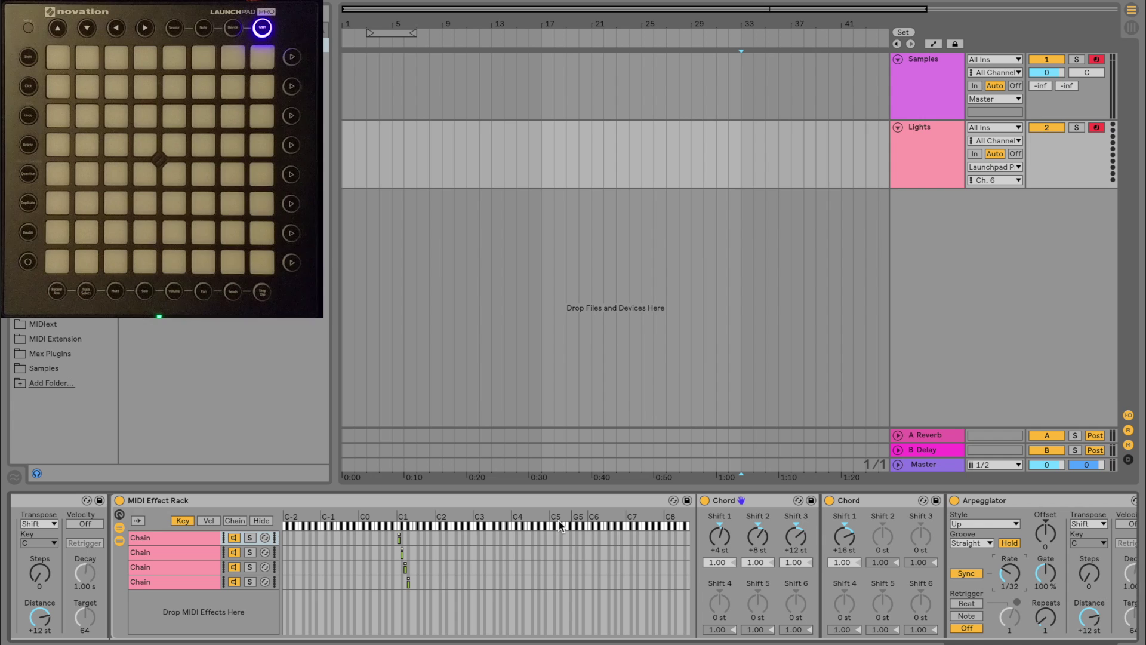
pyautogui.hscroll(2, 465, 553)
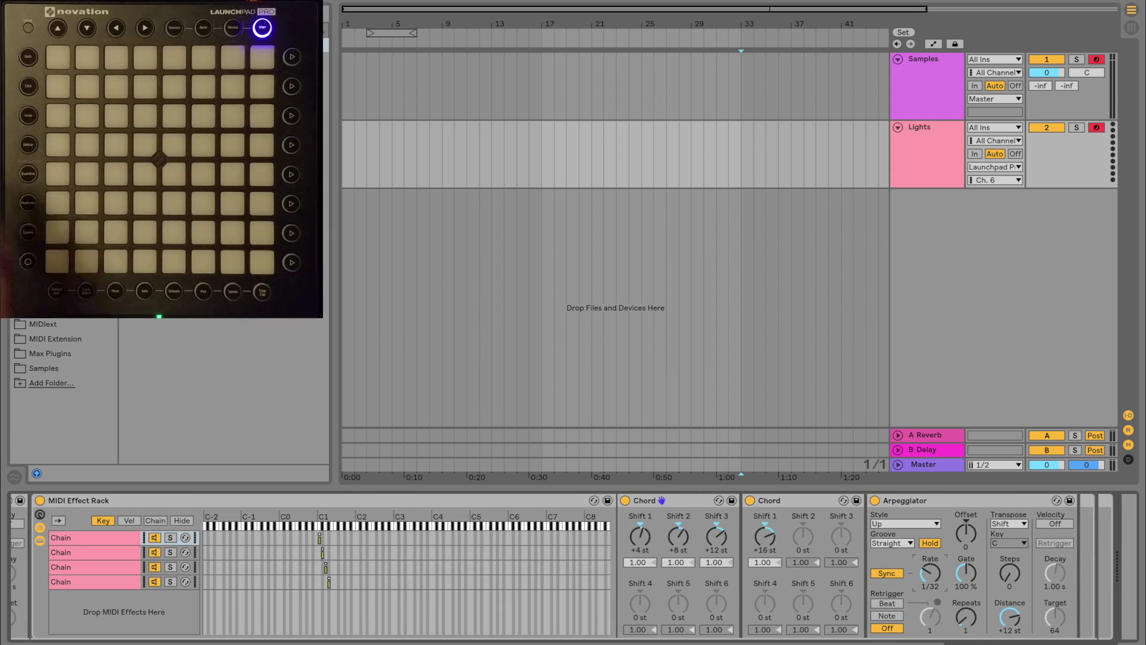